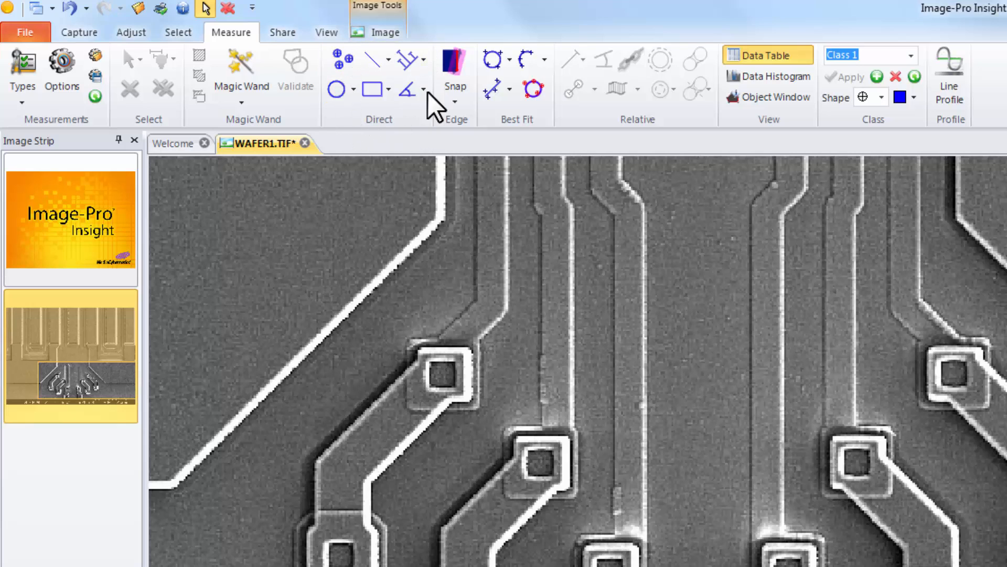
Place Class 1 point measurements at the centres of the twelve square pads on the wafer image
{"action": "left_click", "coordinate": [337, 62]}
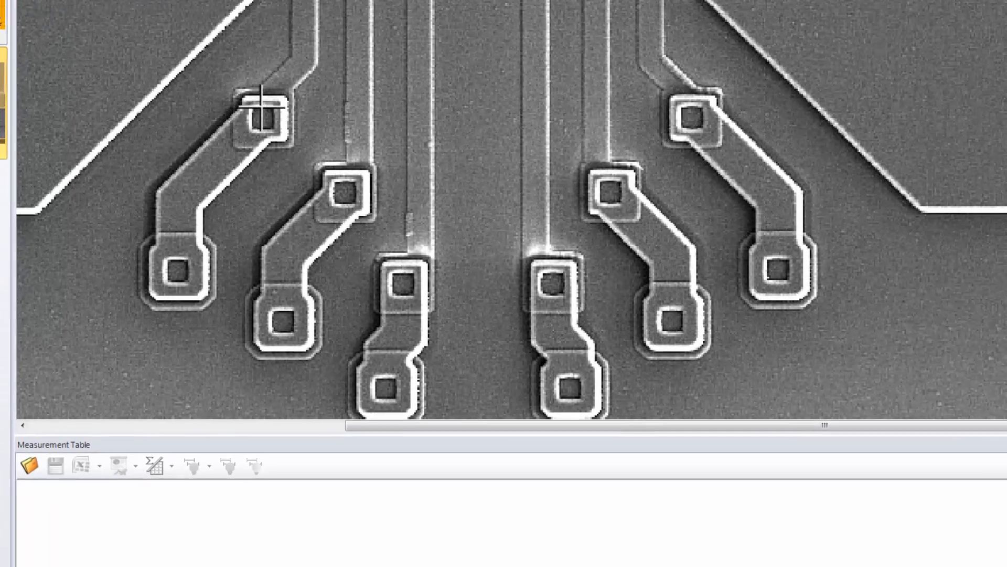
{"action": "left_click", "coordinate": [263, 118]}
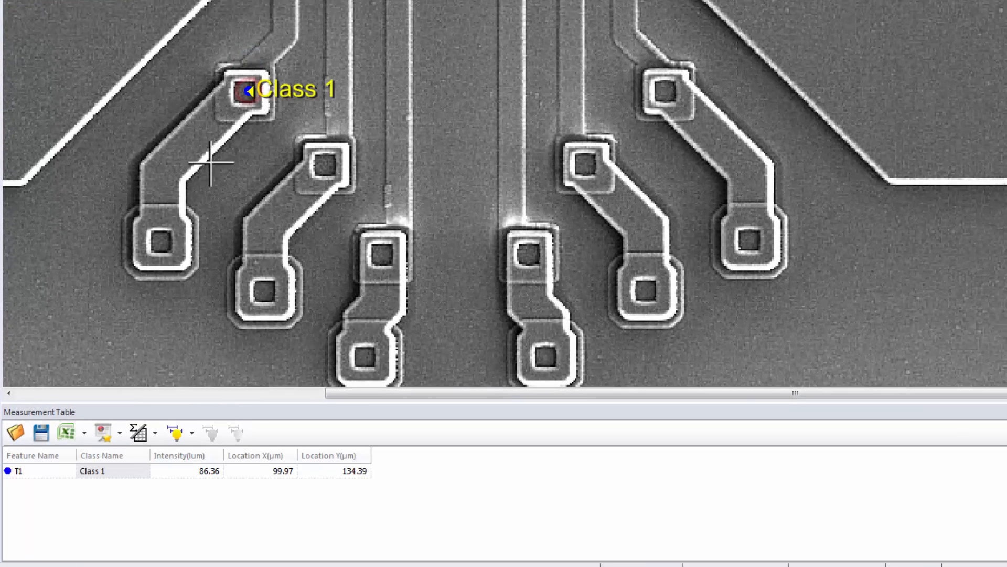
{"action": "left_click", "coordinate": [180, 271]}
{"action": "left_click", "coordinate": [320, 168]}
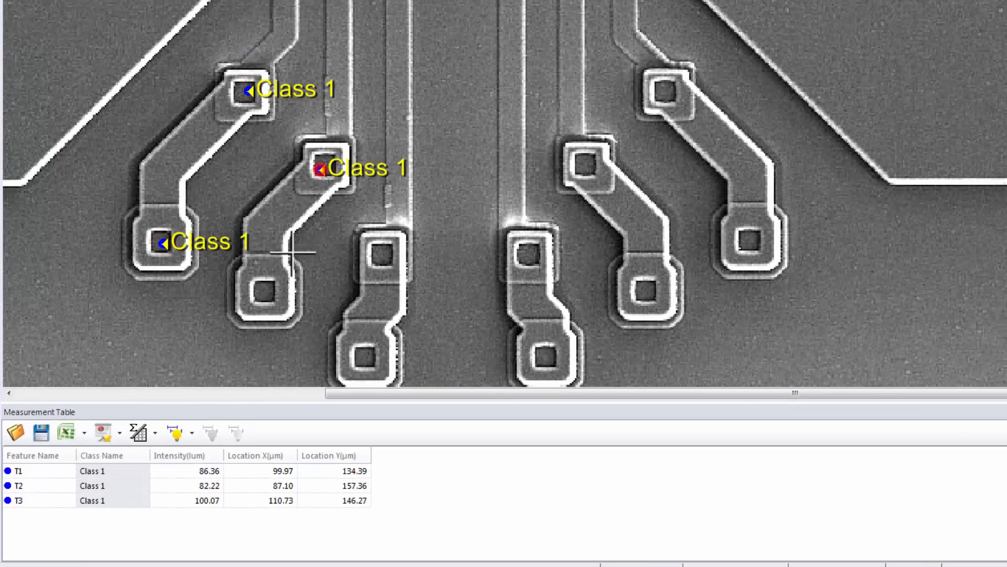
{"action": "left_click", "coordinate": [263, 290]}
{"action": "left_click", "coordinate": [381, 256]}
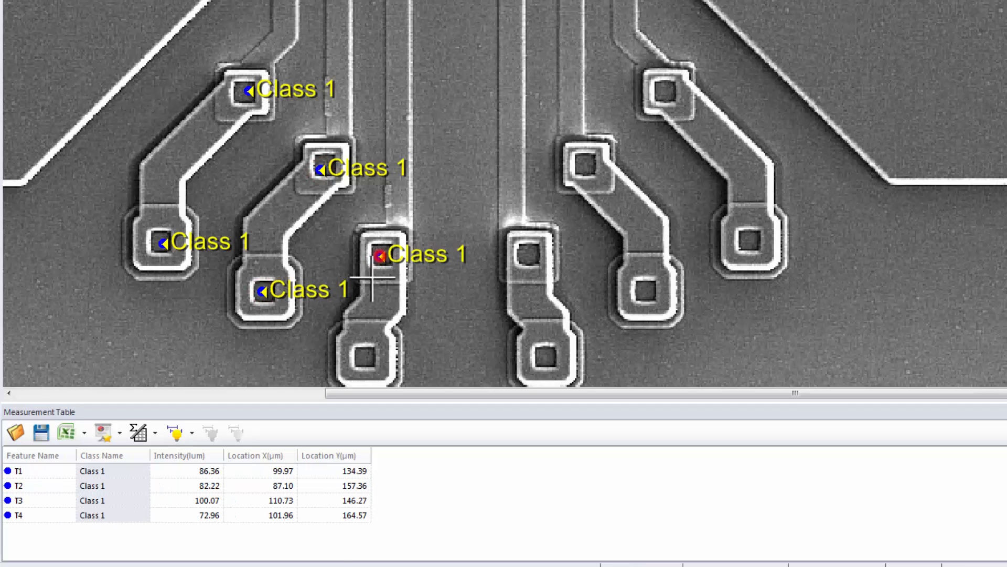
{"action": "left_click", "coordinate": [362, 355]}
{"action": "left_click", "coordinate": [526, 253]}
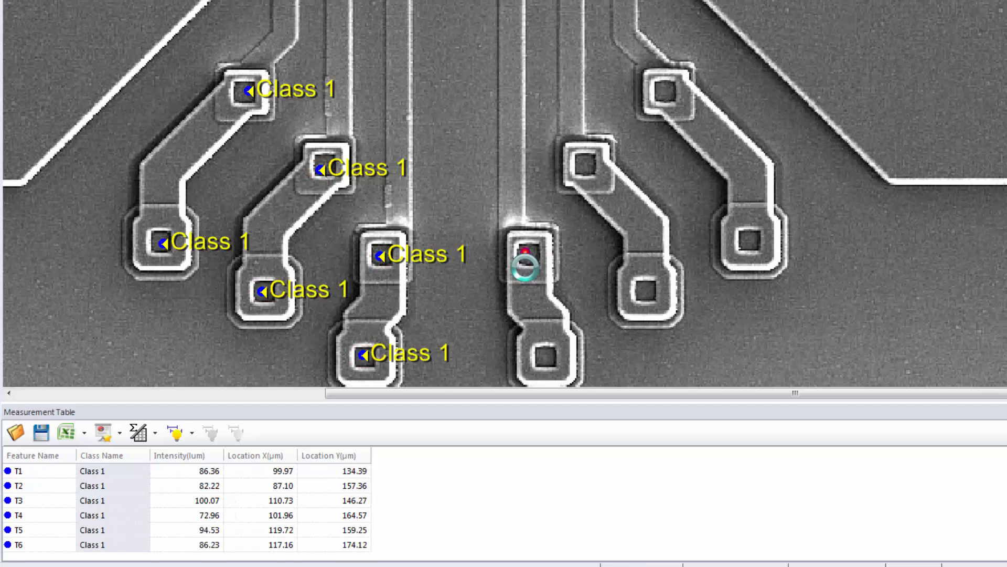
{"action": "left_click", "coordinate": [548, 356]}
{"action": "left_click", "coordinate": [646, 290]}
{"action": "left_click", "coordinate": [584, 164]}
{"action": "left_click", "coordinate": [658, 93]}
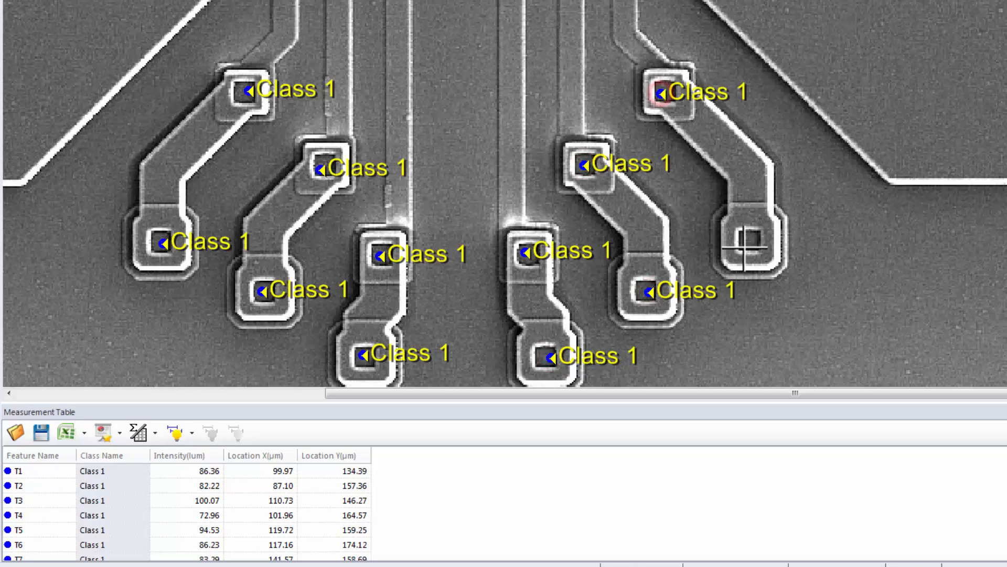
{"action": "left_click", "coordinate": [752, 241]}
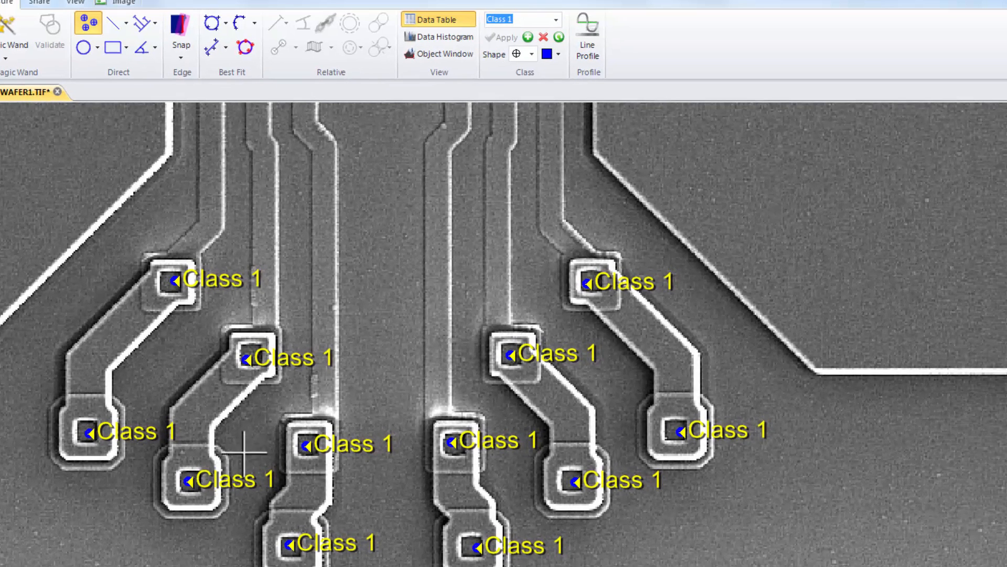
Check the available measurement classes, select point T1 in the measurement table, and review its data columns
{"action": "left_click", "coordinate": [556, 20]}
{"action": "left_click", "coordinate": [502, 70]}
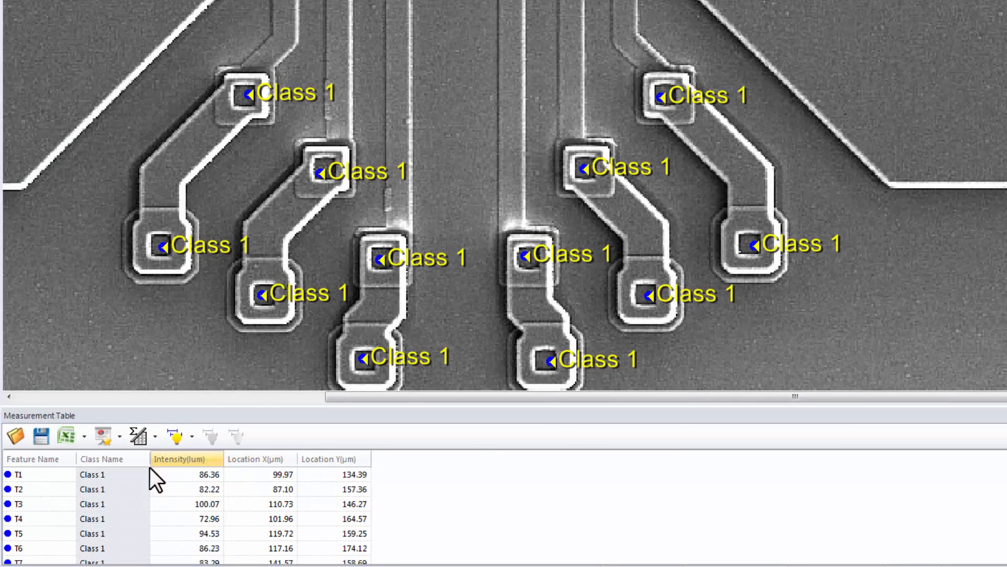
{"action": "left_click", "coordinate": [40, 480]}
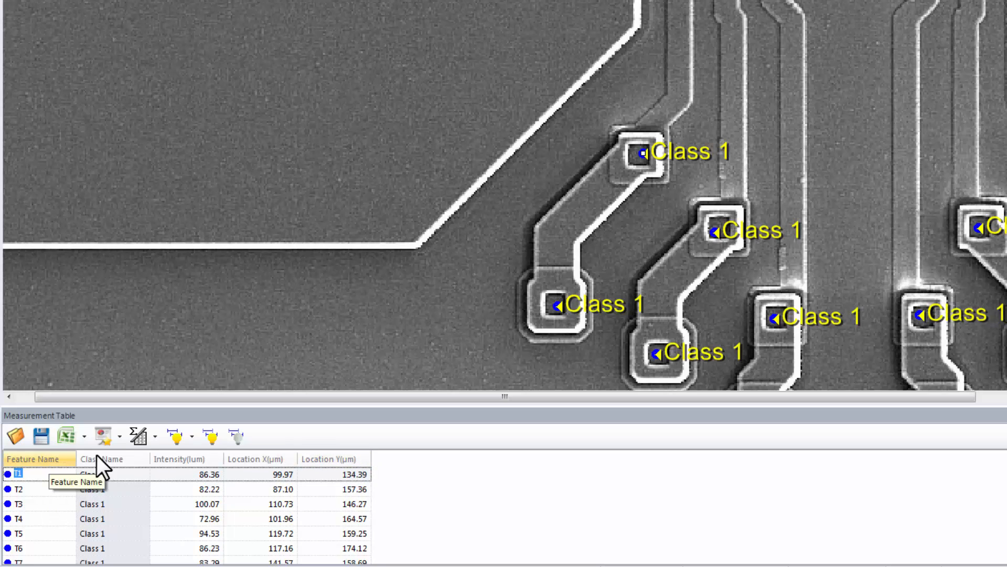
{"action": "left_click", "coordinate": [342, 456]}
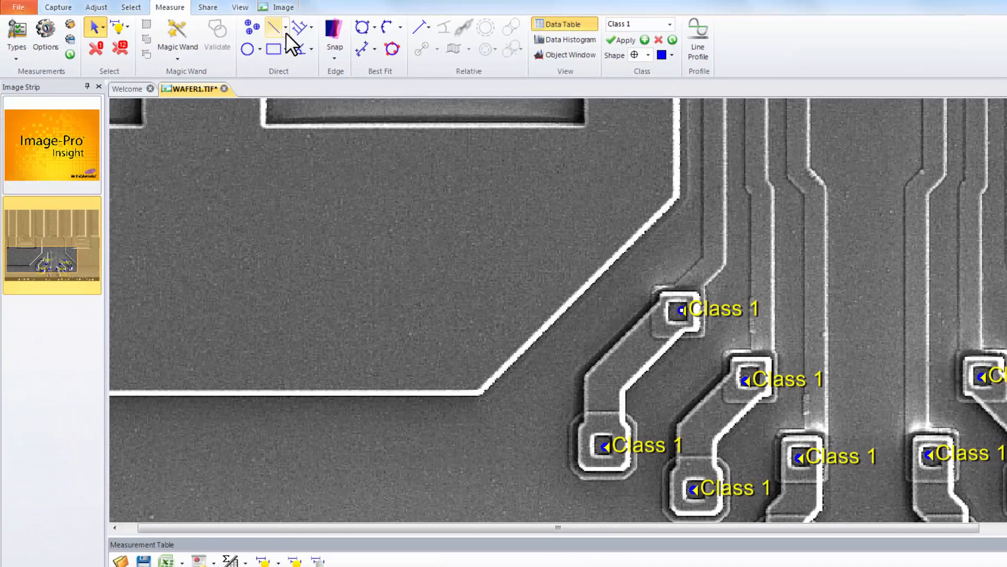
Measure the diagonal section of the bright wafer trace from its upper bend to its lower bend with the Line Tool
{"action": "left_click", "coordinate": [287, 36]}
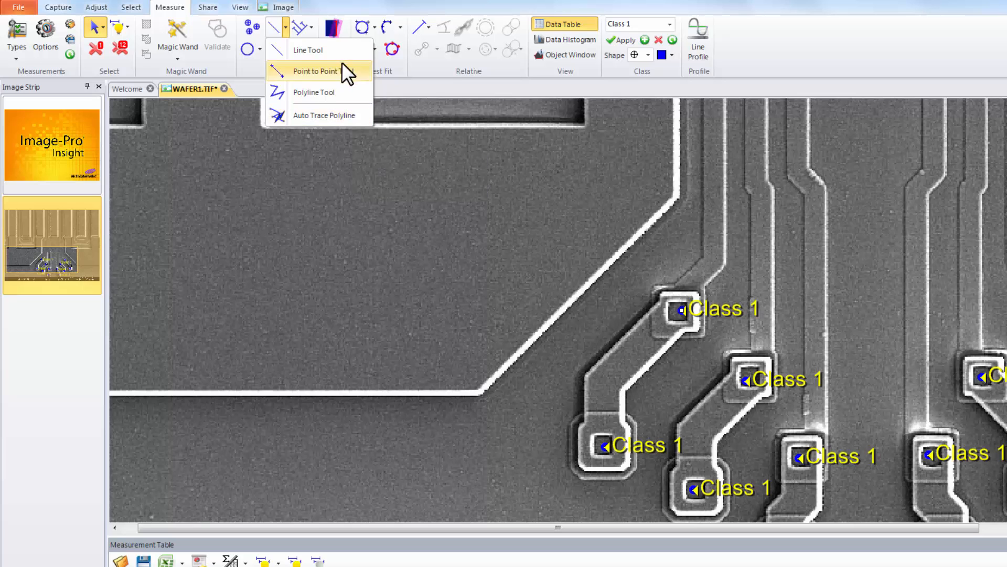
{"action": "left_click", "coordinate": [332, 50]}
{"action": "mouse_move", "coordinate": [670, 197]}
{"action": "left_mouse_down"}
{"action": "mouse_move", "coordinate": [478, 389]}
{"action": "mouse_move", "coordinate": [499, 360]}
{"action": "mouse_move", "coordinate": [546, 333]}
{"action": "mouse_move", "coordinate": [563, 290]}
{"action": "mouse_move", "coordinate": [613, 233]}
{"action": "mouse_move", "coordinate": [524, 352]}
{"action": "mouse_move", "coordinate": [482, 383]}
{"action": "mouse_move", "coordinate": [546, 331]}
{"action": "mouse_move", "coordinate": [564, 299]}
{"action": "mouse_move", "coordinate": [477, 388]}
{"action": "left_mouse_up"}
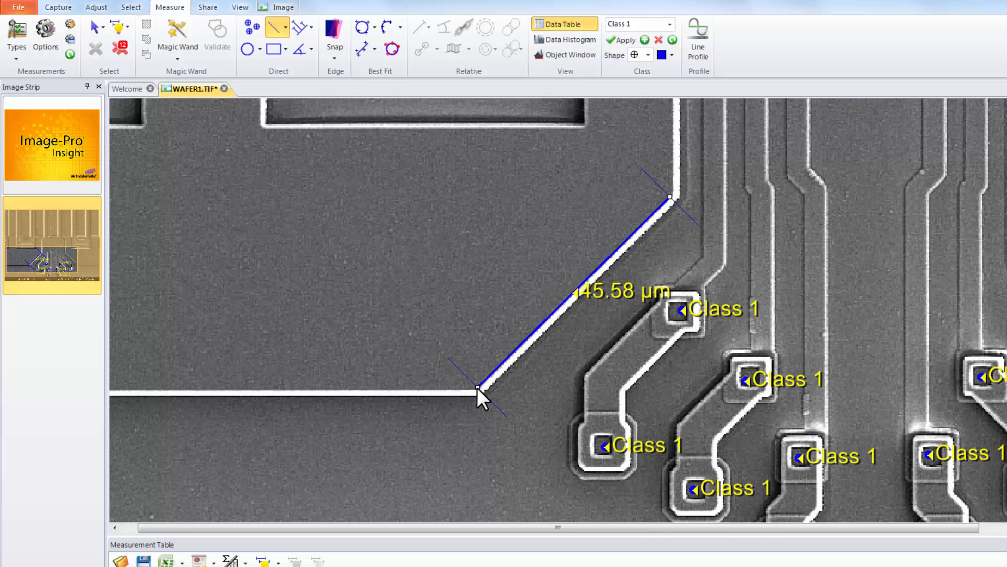
{"action": "left_click", "coordinate": [477, 387]}
Open the measurement options and review the label text choices without changing the setting
{"action": "left_click", "coordinate": [45, 35]}
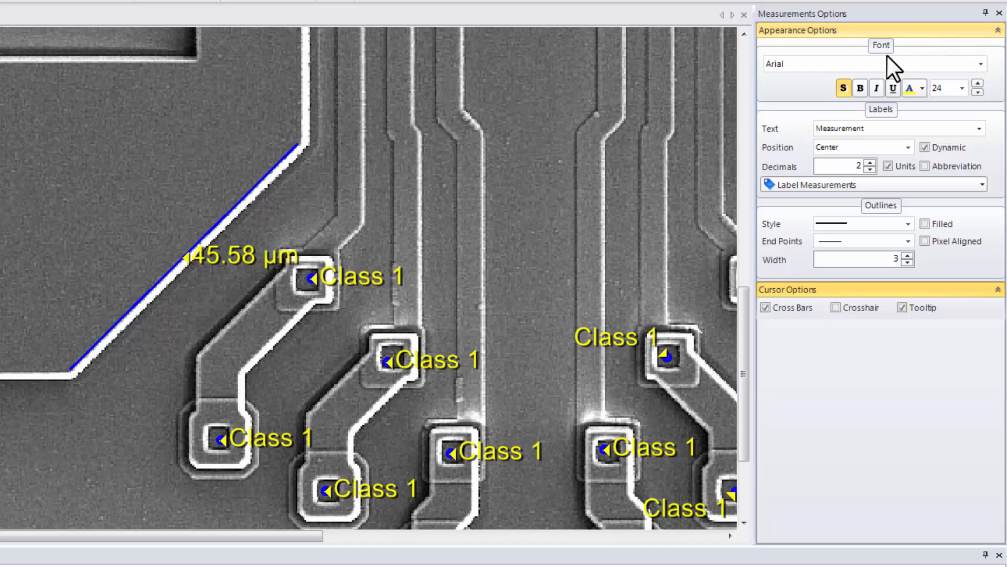
{"action": "left_click", "coordinate": [979, 128]}
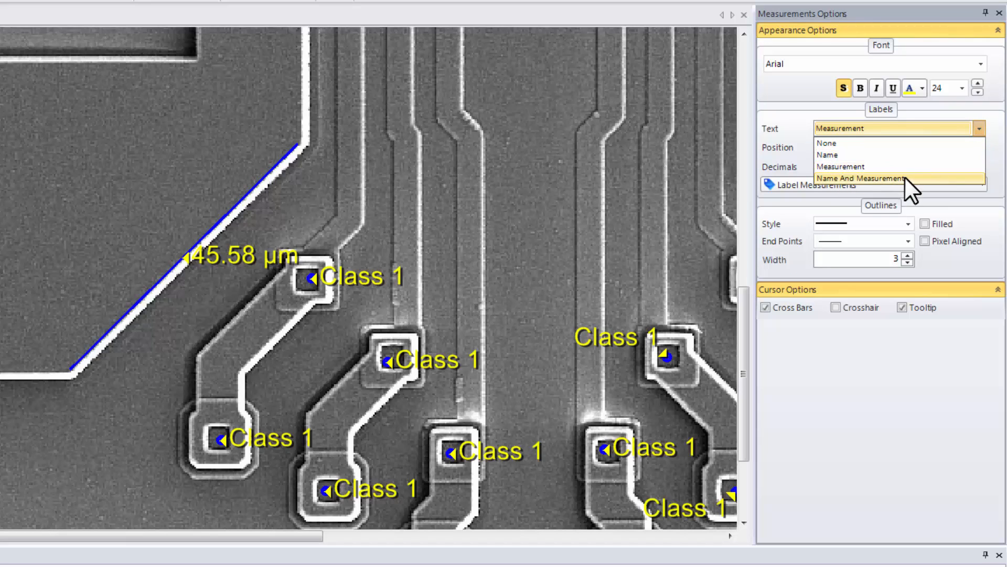
{"action": "left_click", "coordinate": [996, 167]}
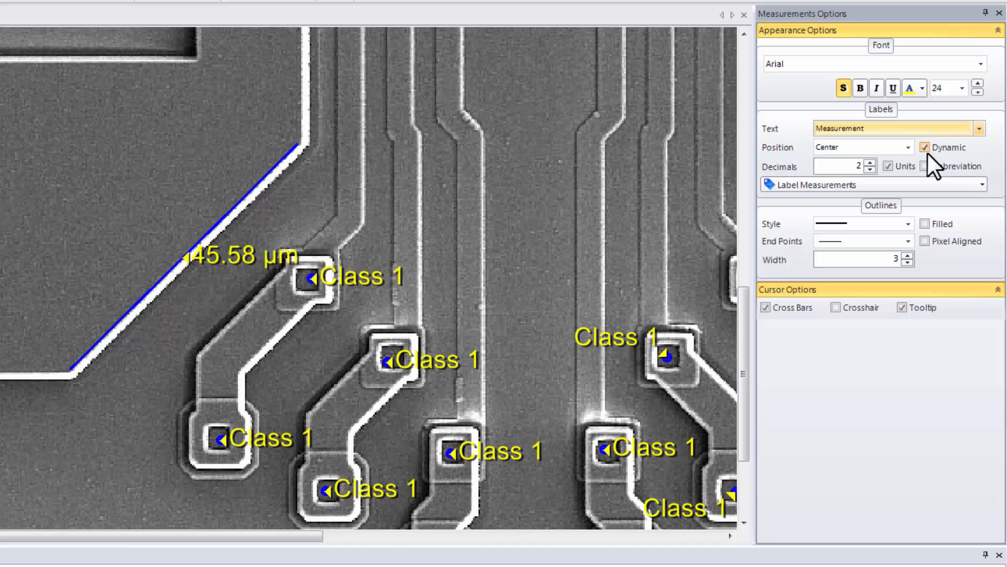
Turn dynamic label placement off and back on, and check the Label Measurements choices
{"action": "mouse_move", "coordinate": [936, 147]}
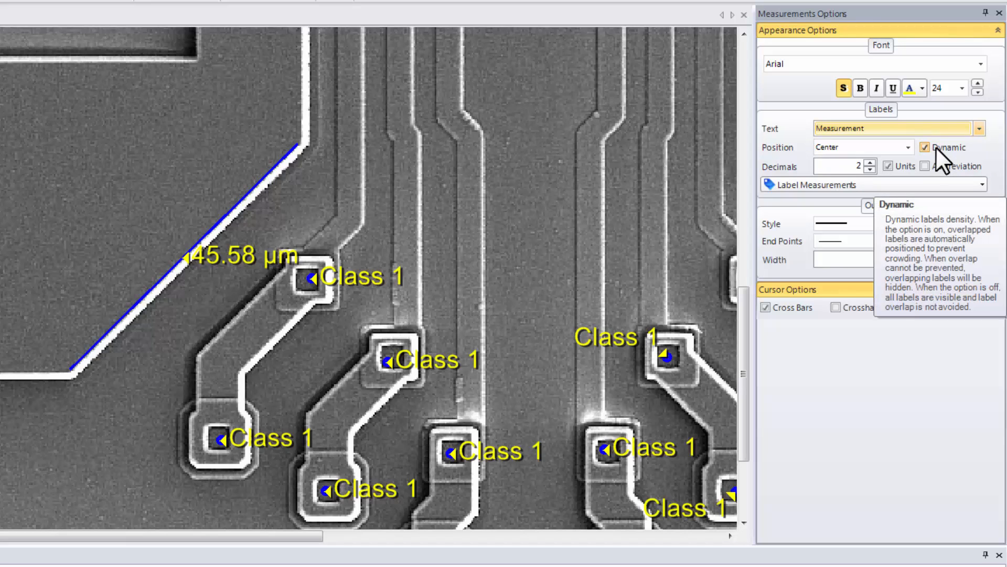
{"action": "left_click", "coordinate": [936, 147]}
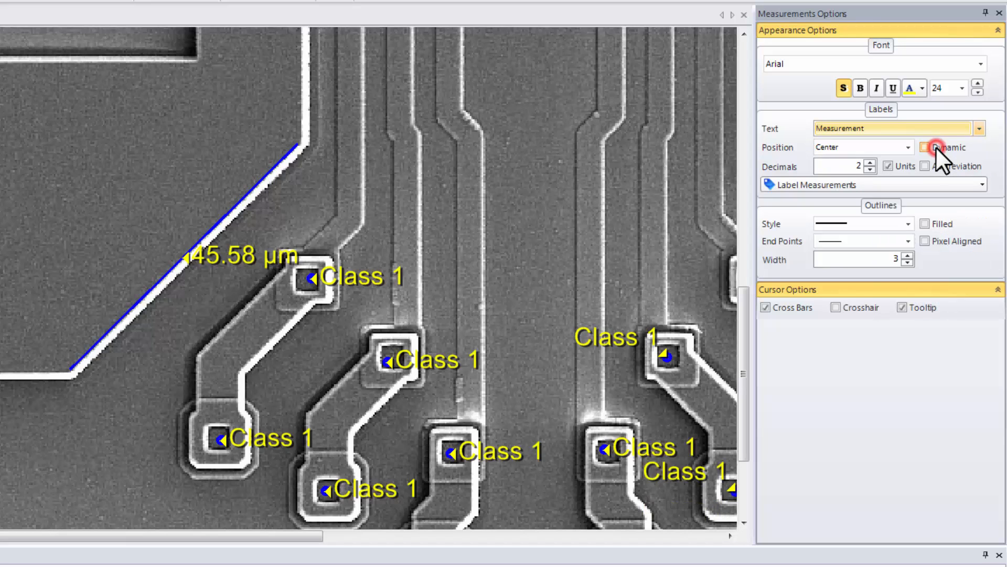
{"action": "left_click", "coordinate": [936, 147]}
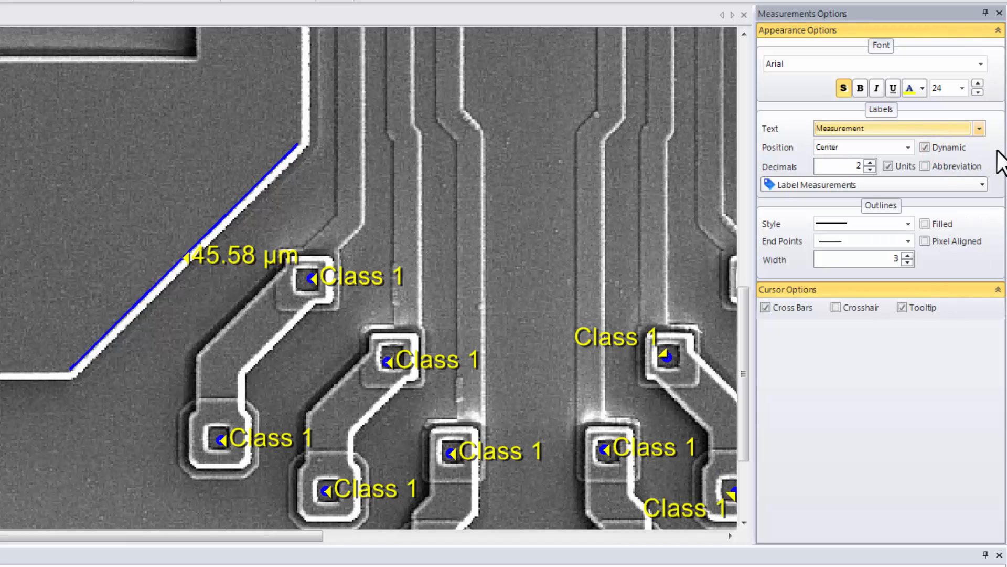
{"action": "left_click", "coordinate": [981, 185]}
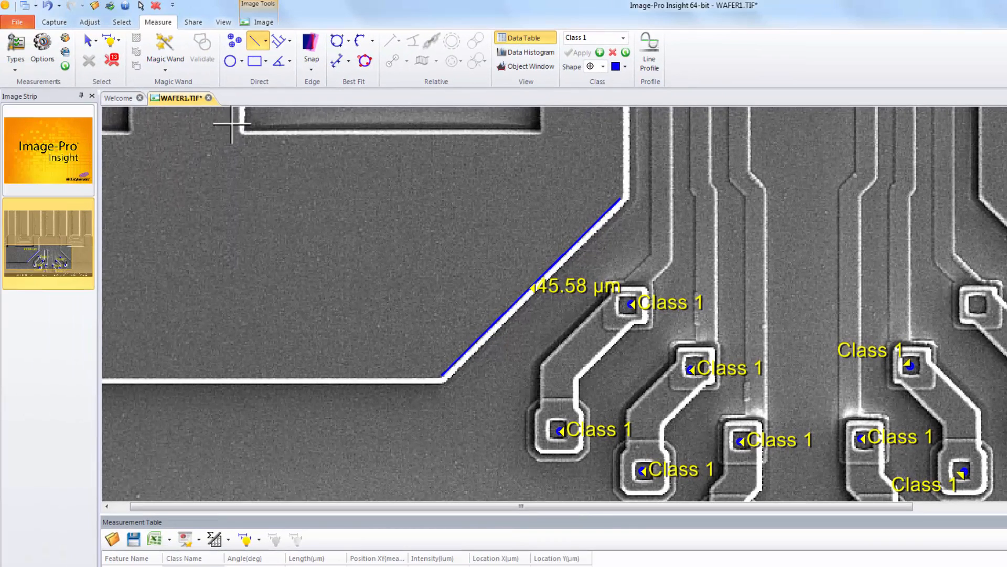
Select all point and line measurements on the wafer image and delete them
{"action": "left_click", "coordinate": [88, 41]}
{"action": "left_click_drag", "start_coordinate": [315, 147], "coordinate": [1006, 498]}
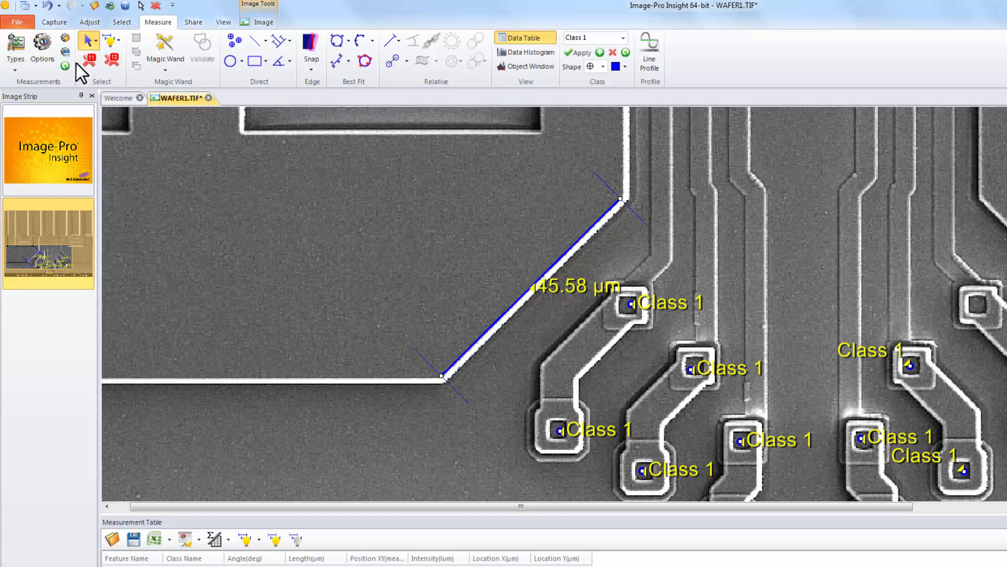
{"action": "left_click", "coordinate": [109, 61]}
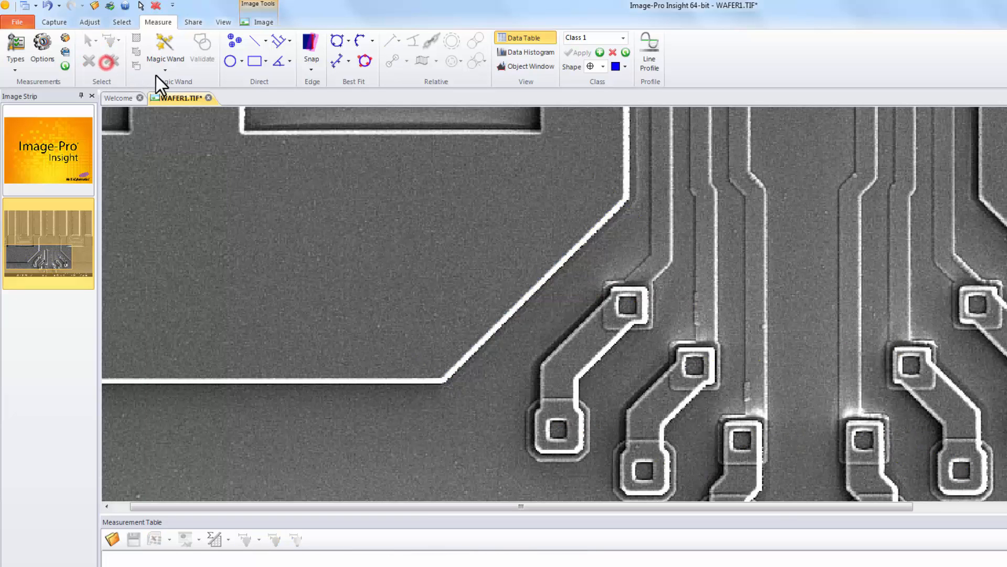
Review the circle and polygon tool variants, and try to outline the long bright trace with Auto Trace Polygon
{"action": "left_click", "coordinate": [241, 62]}
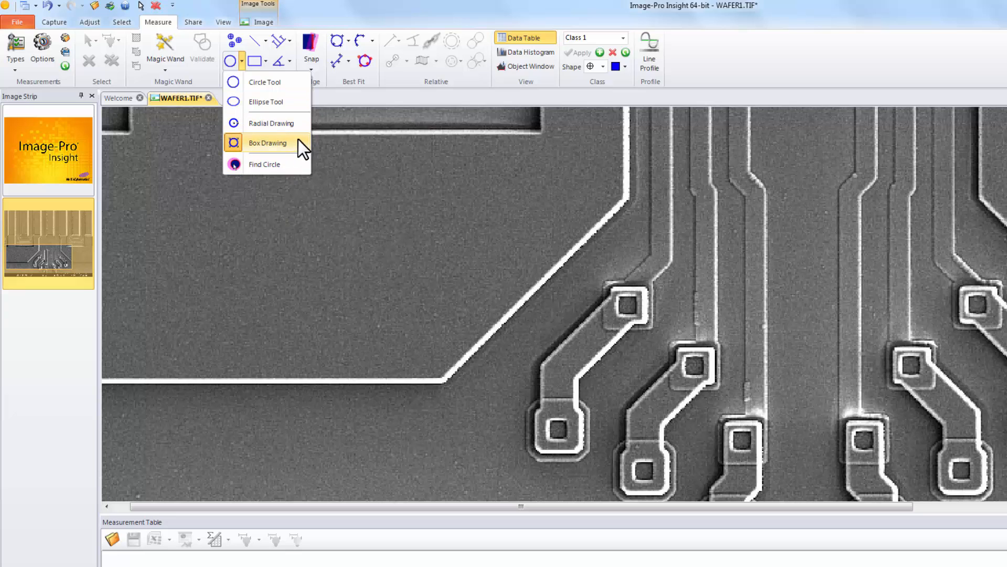
{"action": "left_click", "coordinate": [265, 63]}
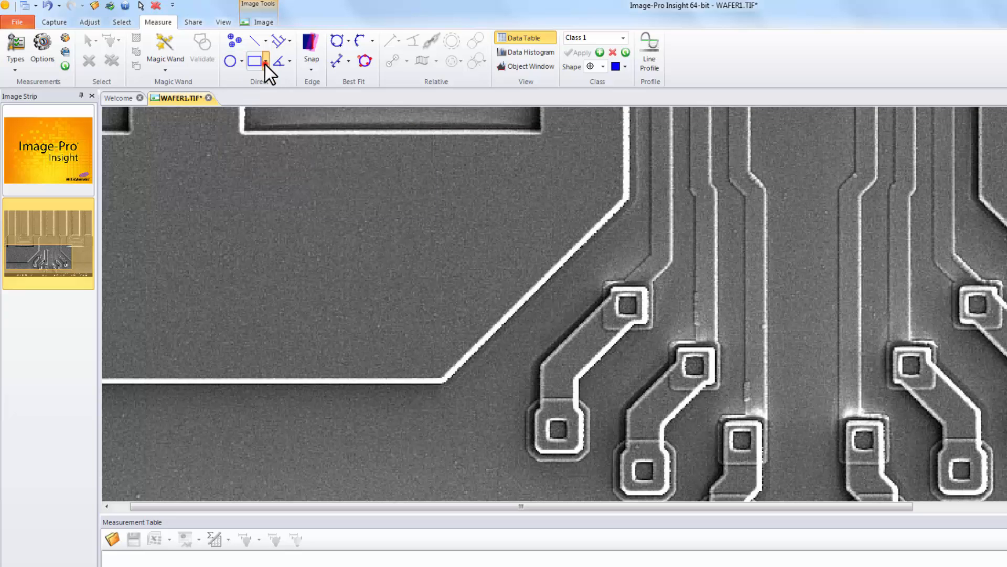
{"action": "left_click", "coordinate": [266, 65]}
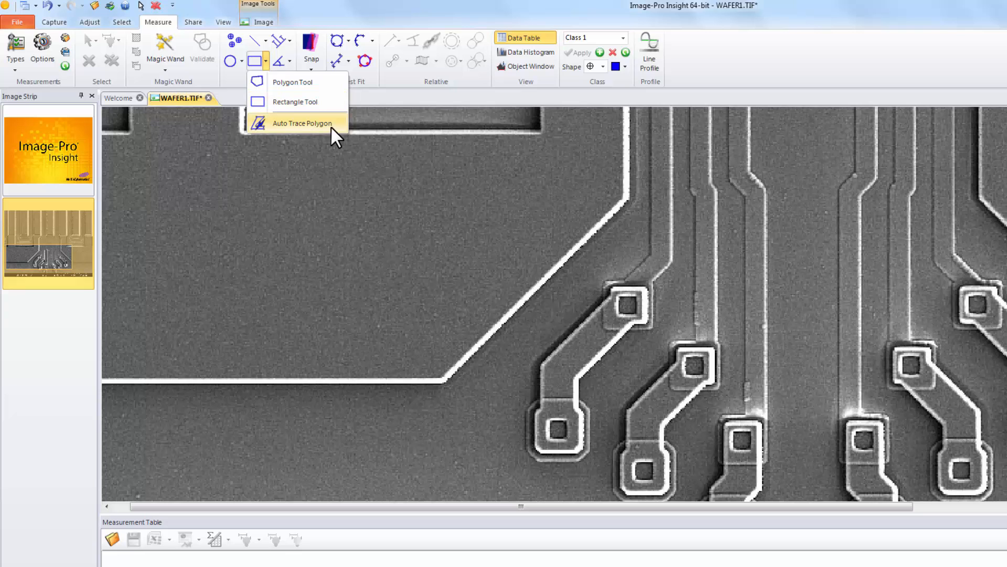
{"action": "left_click", "coordinate": [302, 123]}
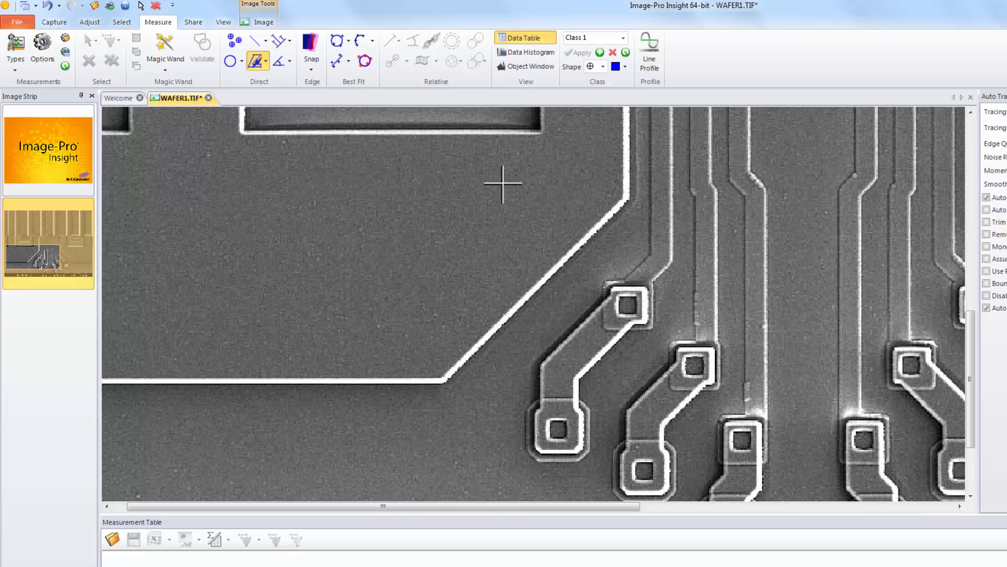
{"action": "left_click_drag", "start_coordinate": [622, 117], "coordinate": [622, 181]}
{"action": "left_click", "coordinate": [623, 181]}
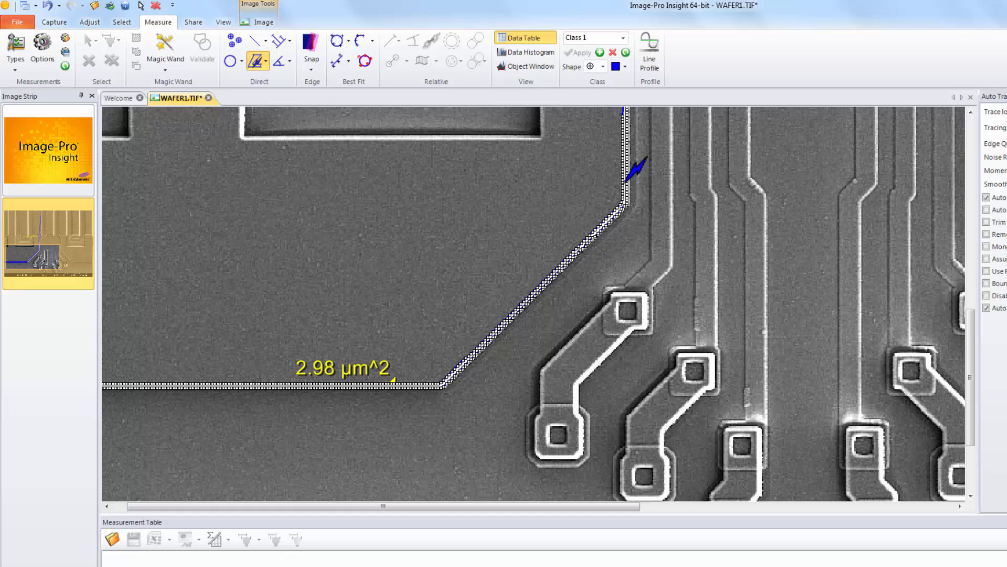
{"action": "right_click", "coordinate": [625, 182]}
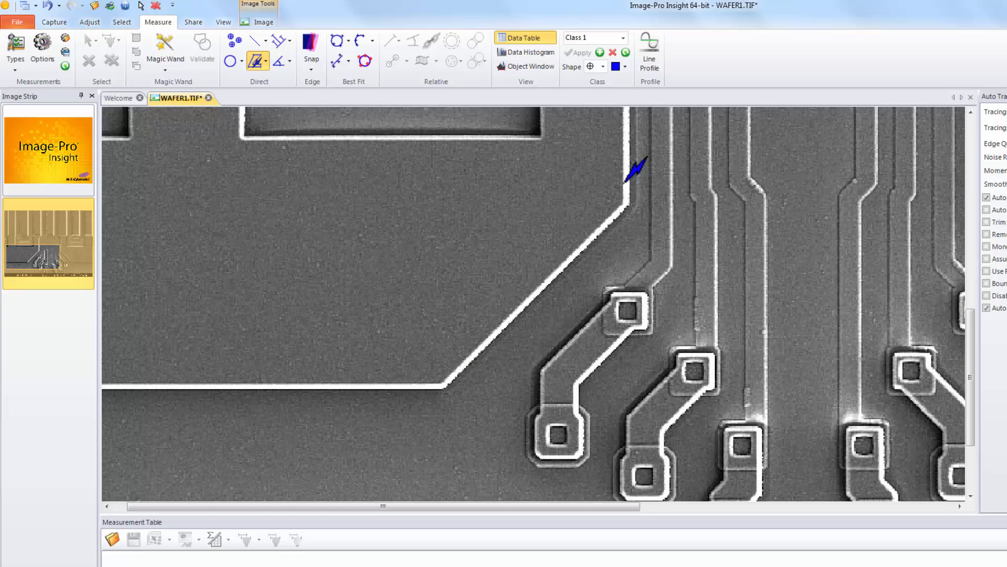
Measure the angle between the diagonal and horizontal sections of the bright trace, with the vertex at their lower bend
{"action": "left_click", "coordinate": [289, 61]}
{"action": "left_click", "coordinate": [286, 79]}
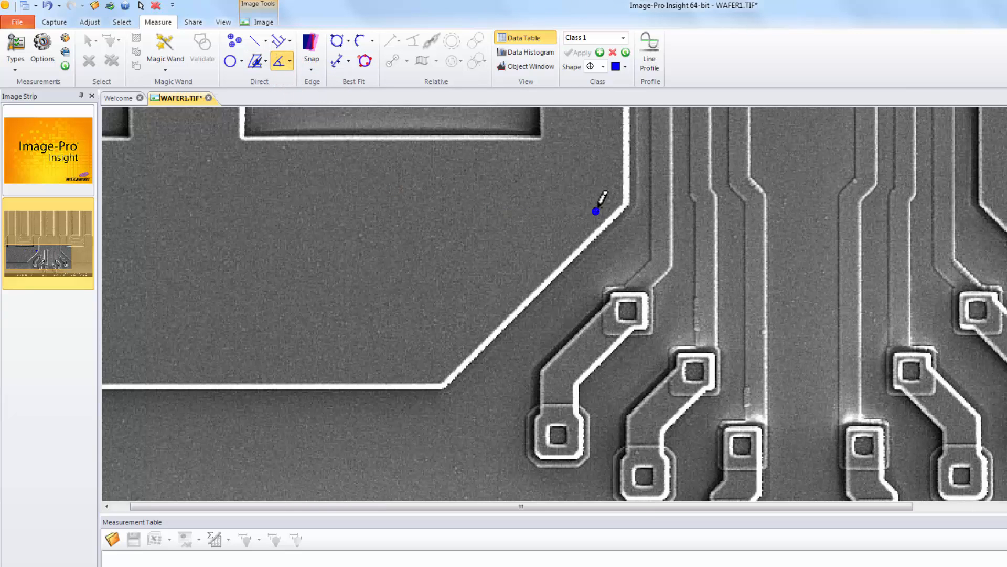
{"action": "left_click", "coordinate": [619, 205]}
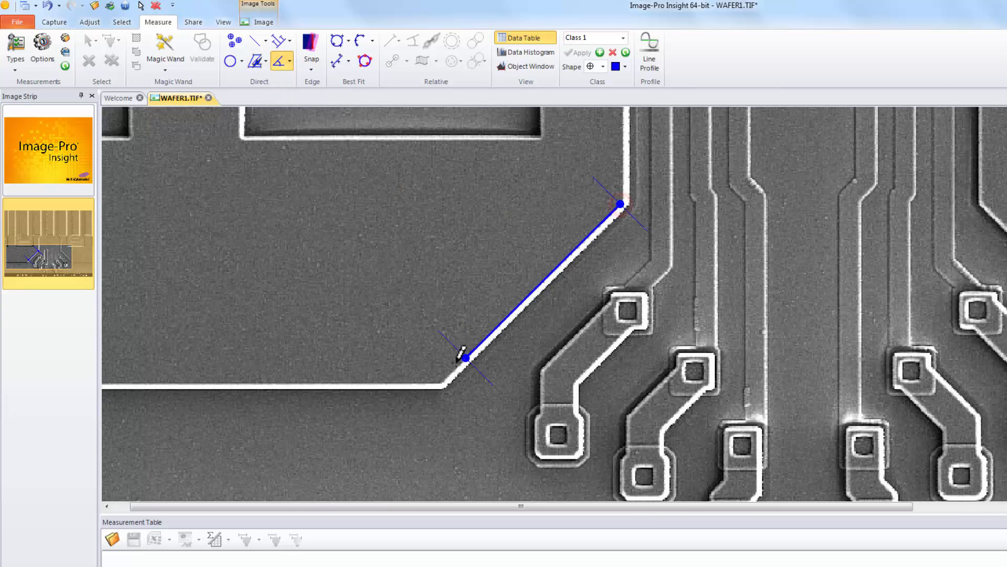
{"action": "left_click", "coordinate": [442, 382]}
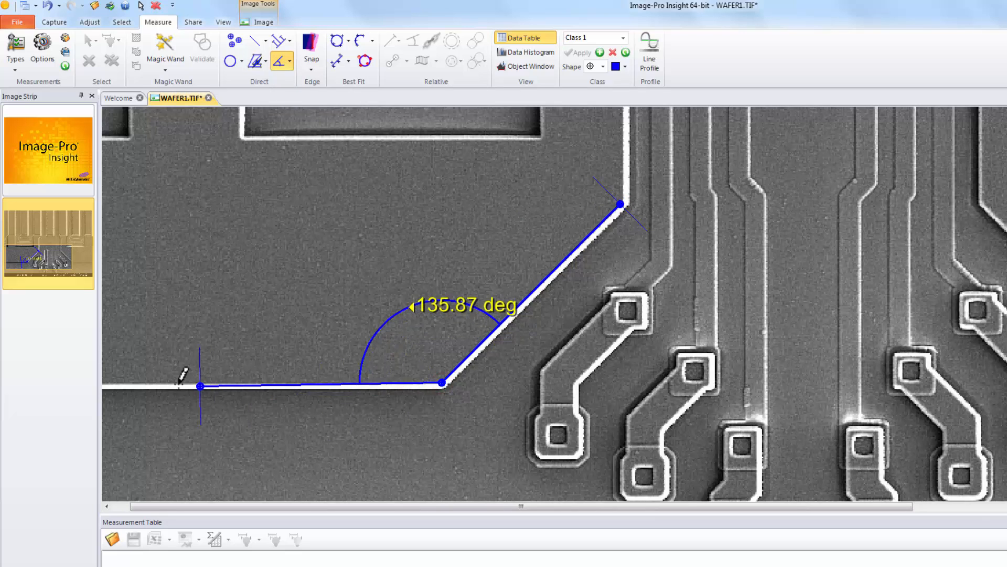
{"action": "left_click", "coordinate": [145, 383]}
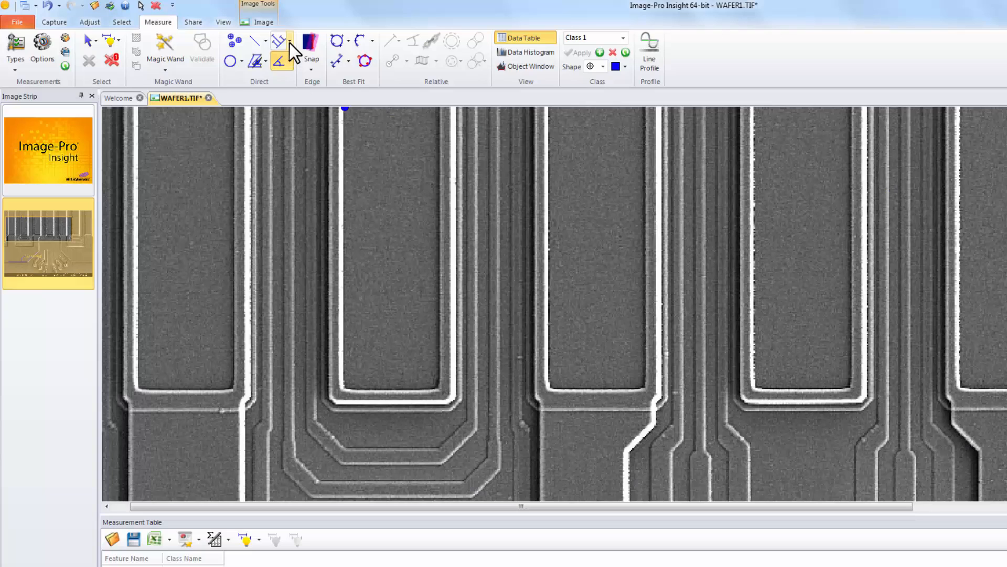
Measure pitch from a base line along the second pad's right inner edge to four points on the traces and pad edge beyond it
{"action": "left_click", "coordinate": [290, 41]}
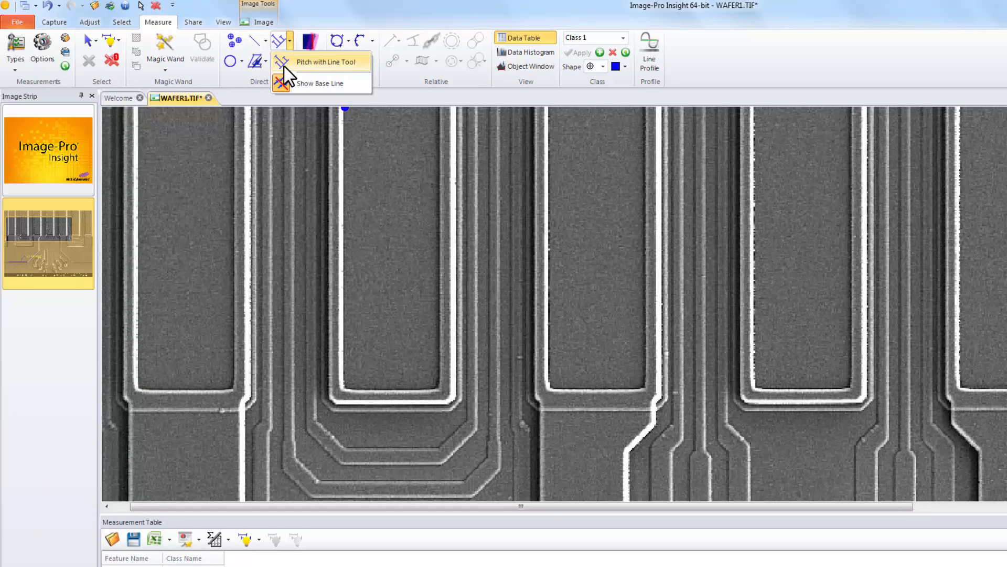
{"action": "left_click", "coordinate": [281, 62]}
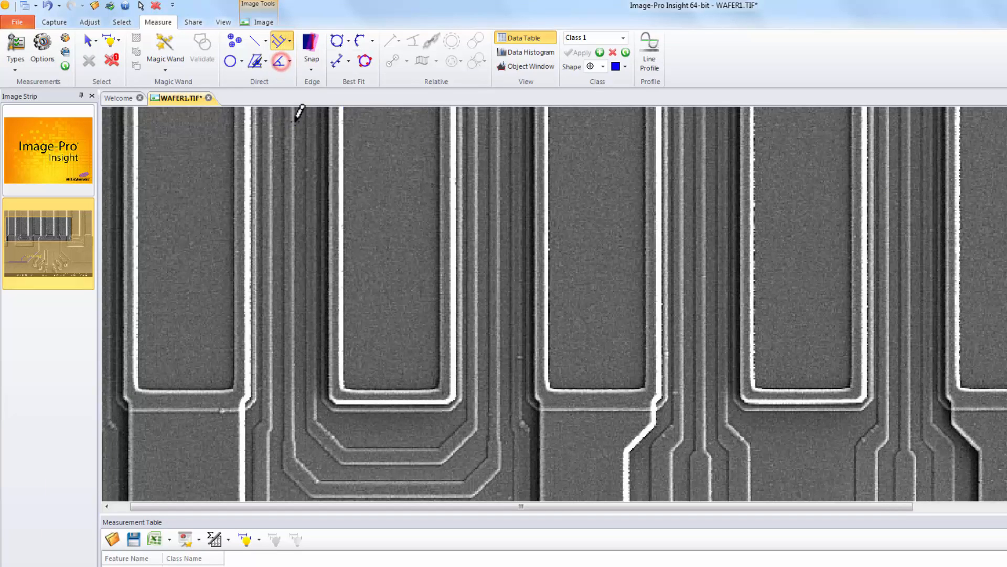
{"action": "left_click_drag", "start_coordinate": [438, 112], "coordinate": [438, 382]}
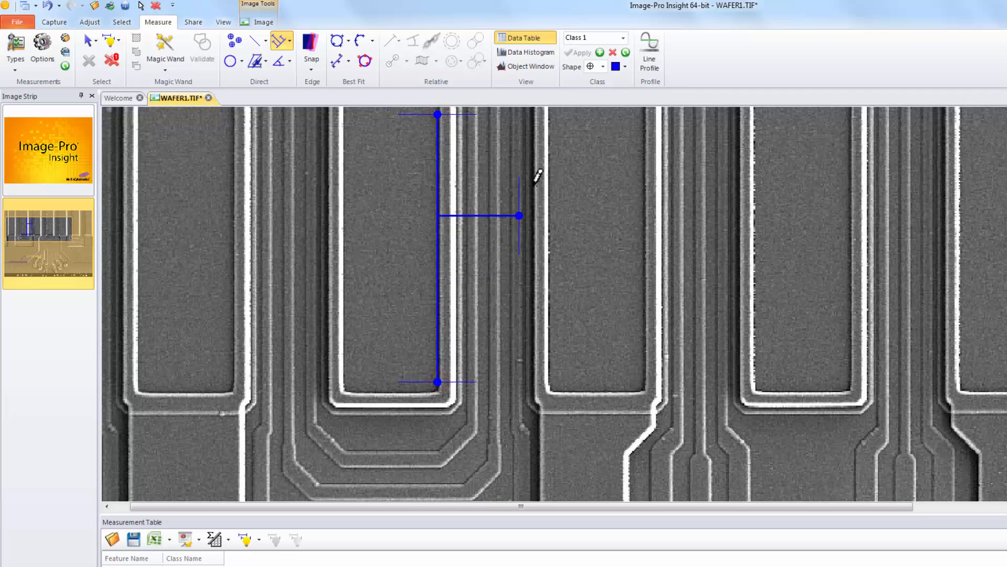
{"action": "left_click", "coordinate": [501, 125]}
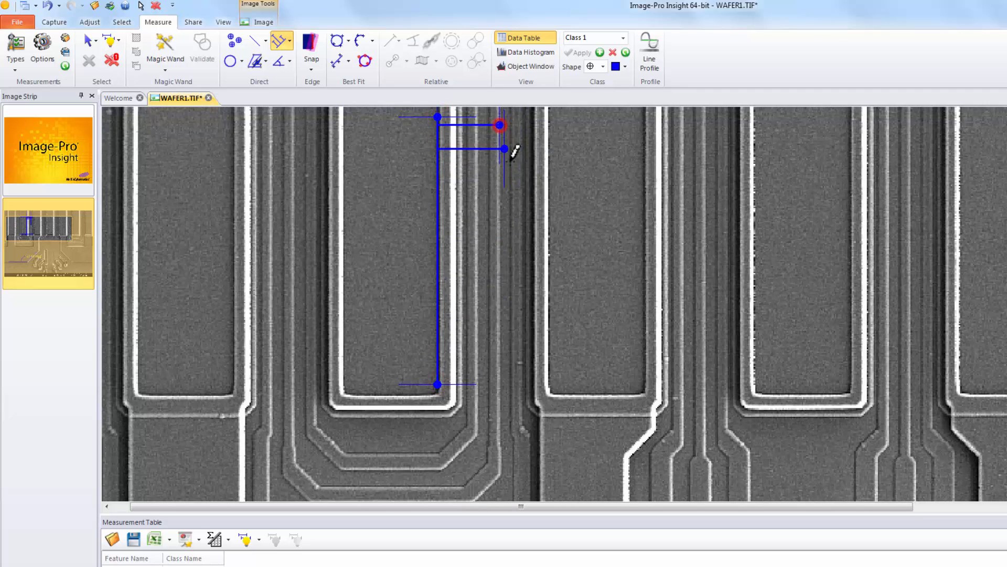
{"action": "left_click", "coordinate": [511, 206]}
{"action": "left_click", "coordinate": [521, 276]}
{"action": "left_click", "coordinate": [542, 358]}
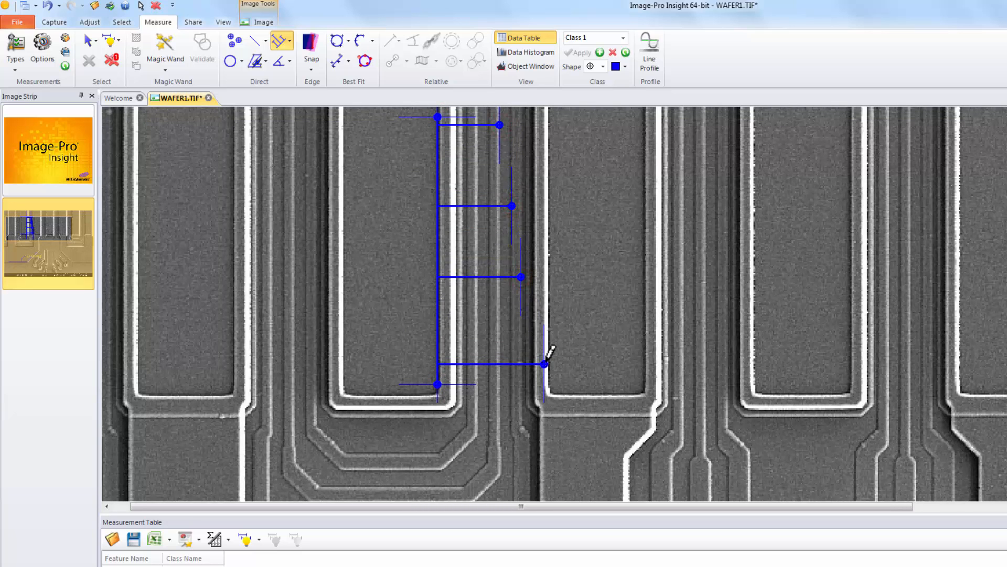
{"action": "left_click", "coordinate": [546, 362]}
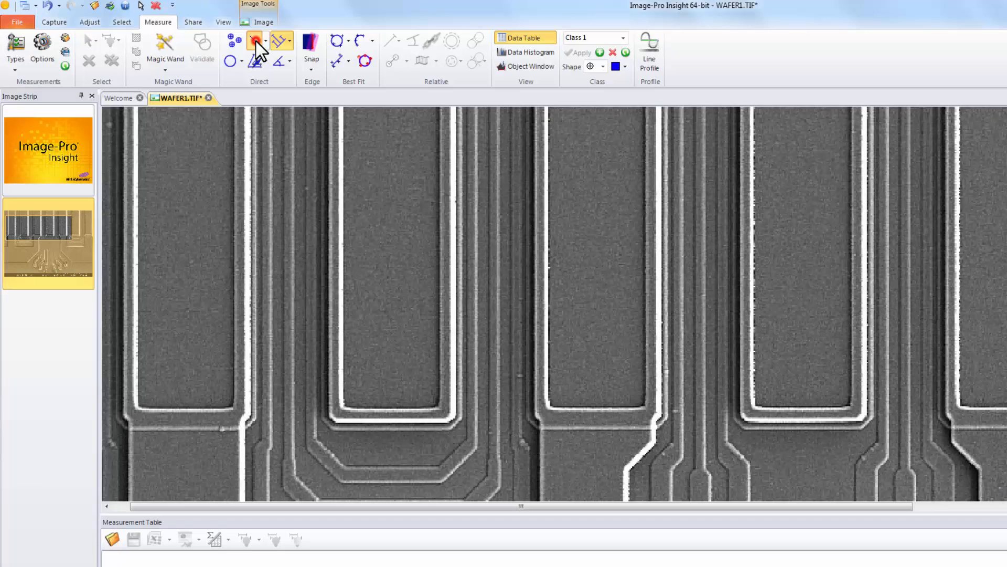
Using Snap with the Adjust along edge method, draw a line about 51 µm long along the second pad's left inner edge
{"action": "left_click", "coordinate": [256, 42]}
{"action": "left_click", "coordinate": [314, 68]}
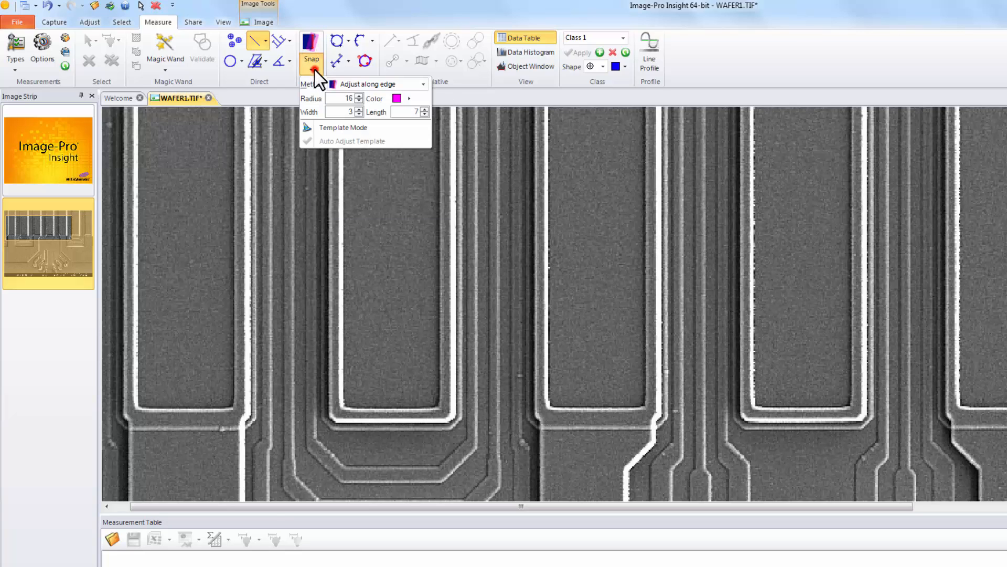
{"action": "left_click", "coordinate": [423, 84]}
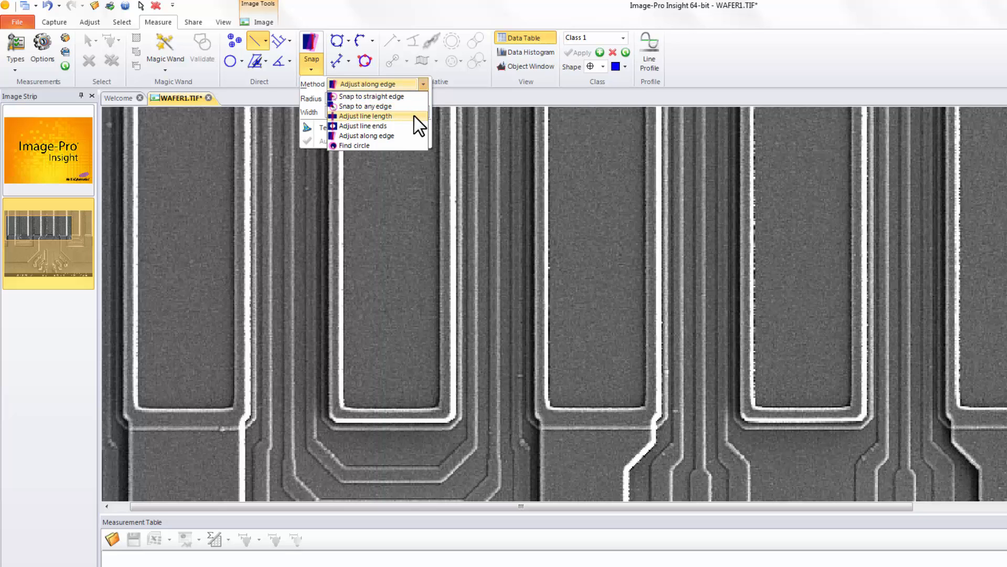
{"action": "left_click", "coordinate": [388, 135]}
{"action": "left_click_drag", "start_coordinate": [348, 122], "coordinate": [359, 388]}
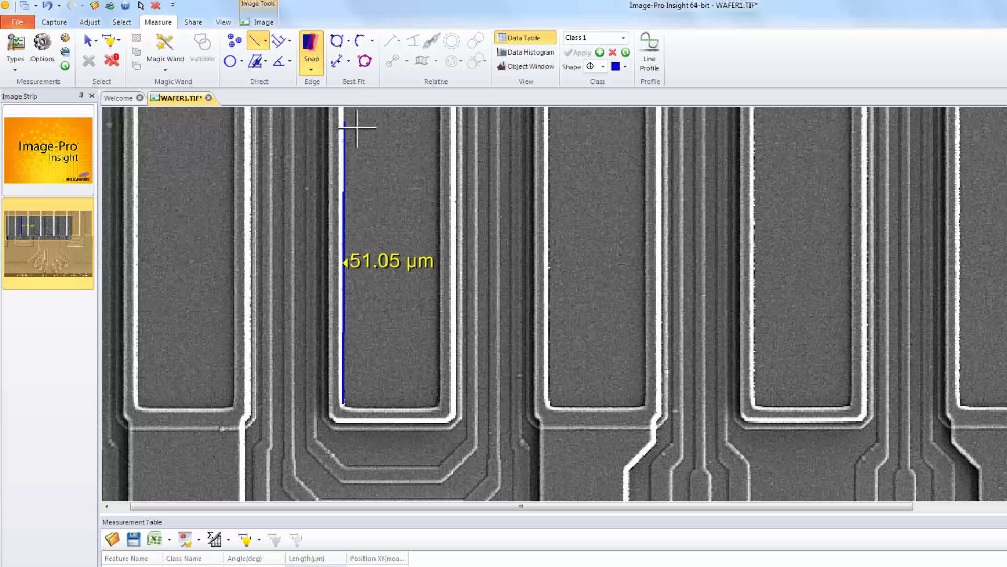
Review the options of the best-fit line, circle and arc tools
{"action": "left_click", "coordinate": [348, 65]}
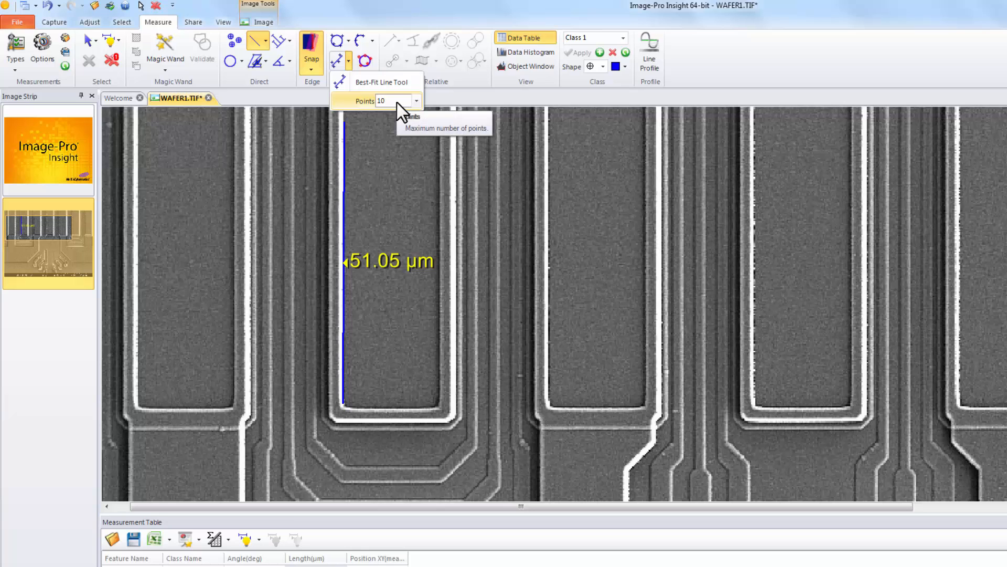
{"action": "left_click", "coordinate": [349, 40]}
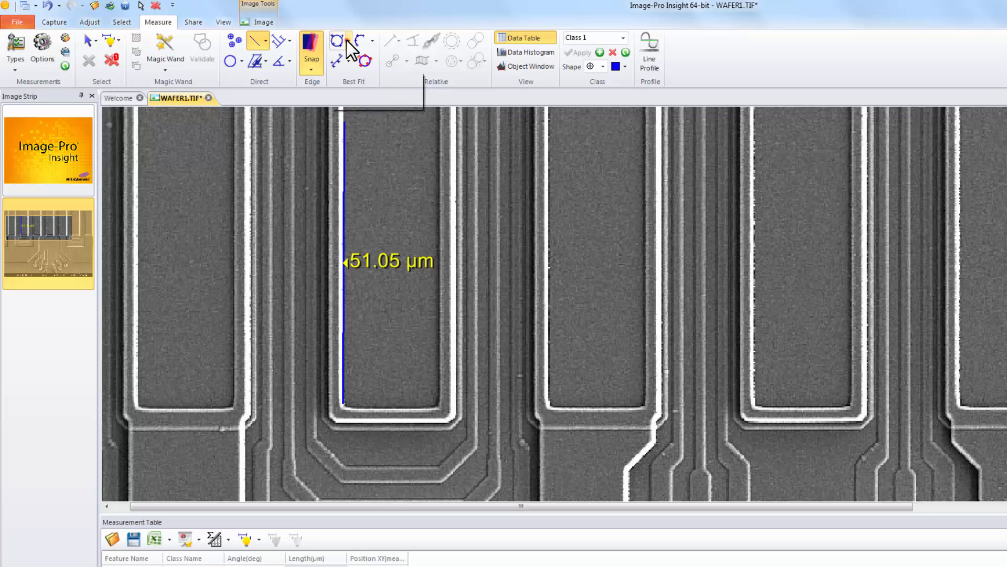
{"action": "left_click", "coordinate": [372, 40]}
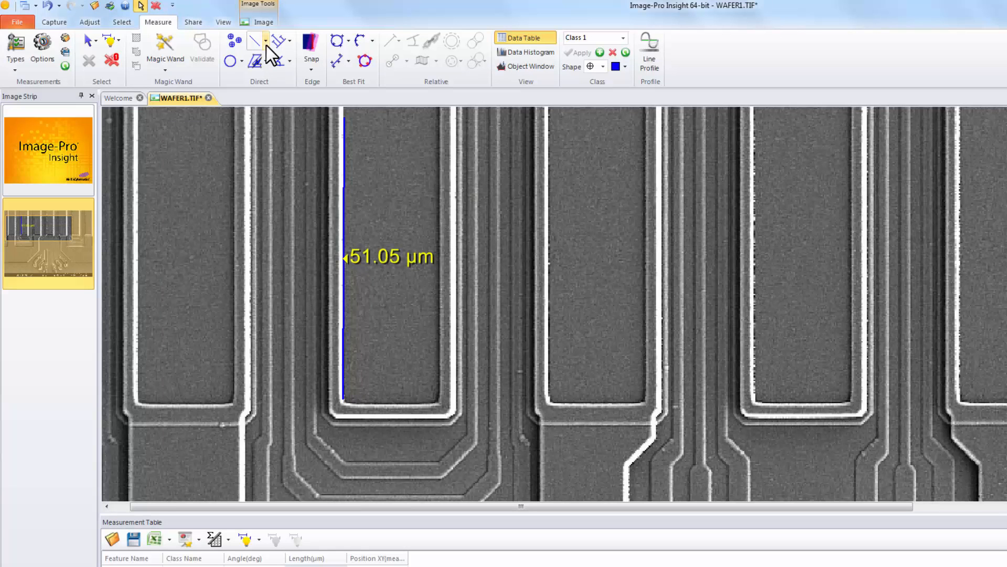
Draw a line about 49 µm long along the second pad's right inner edge, and select both edge lines
{"action": "left_click", "coordinate": [256, 42]}
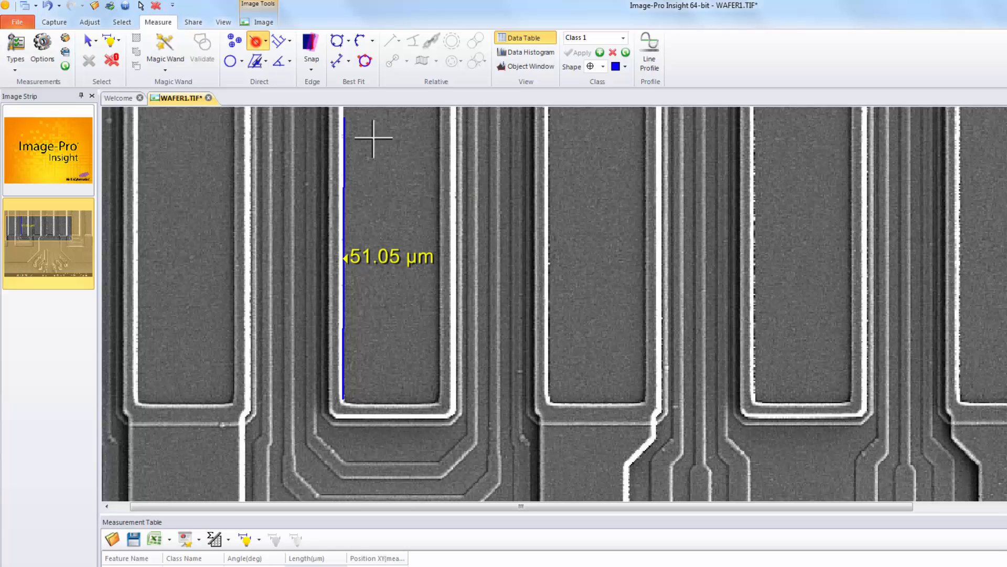
{"action": "left_click_drag", "start_coordinate": [439, 122], "coordinate": [439, 399]}
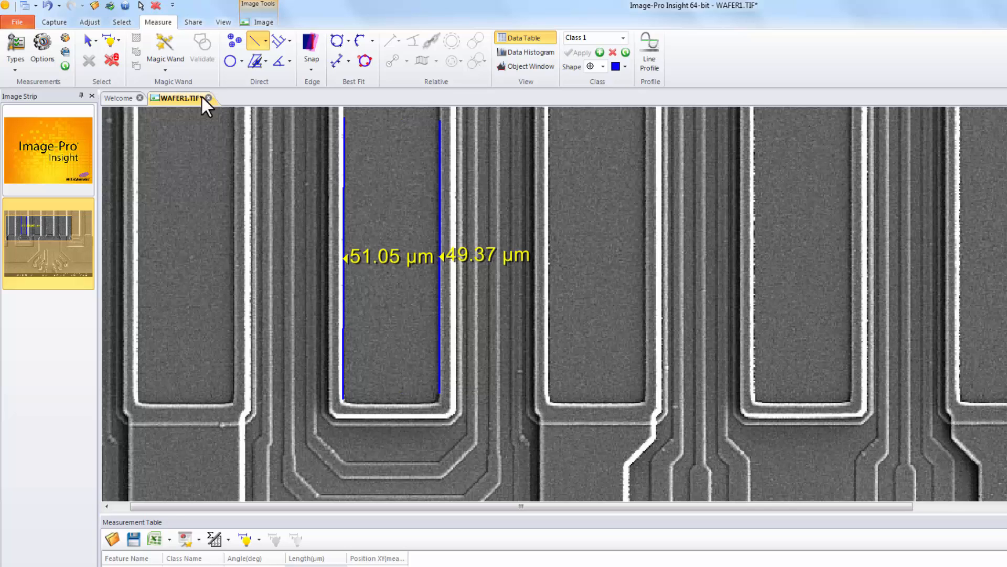
{"action": "left_click", "coordinate": [95, 41]}
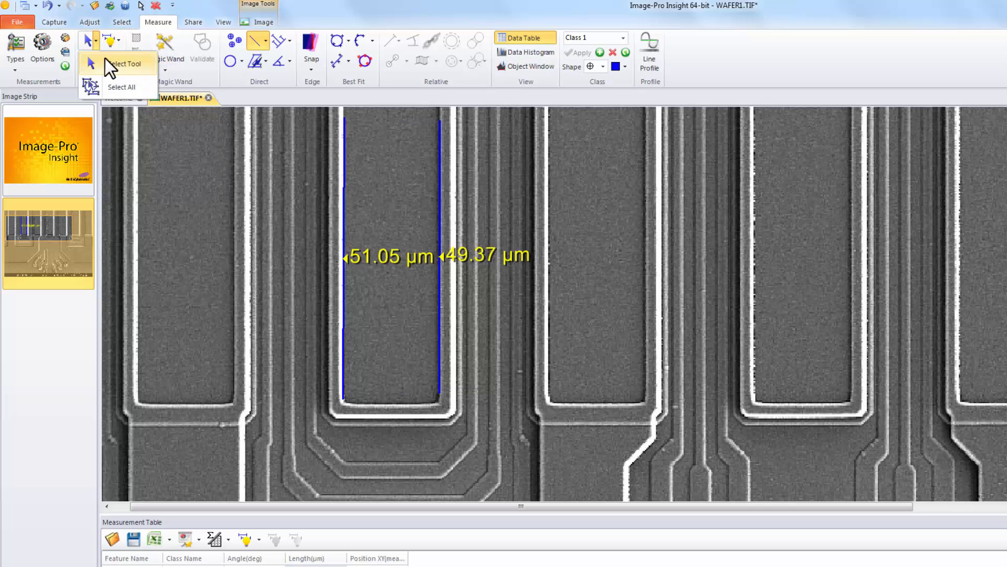
{"action": "left_click", "coordinate": [105, 61]}
{"action": "left_click_drag", "start_coordinate": [299, 114], "coordinate": [481, 460]}
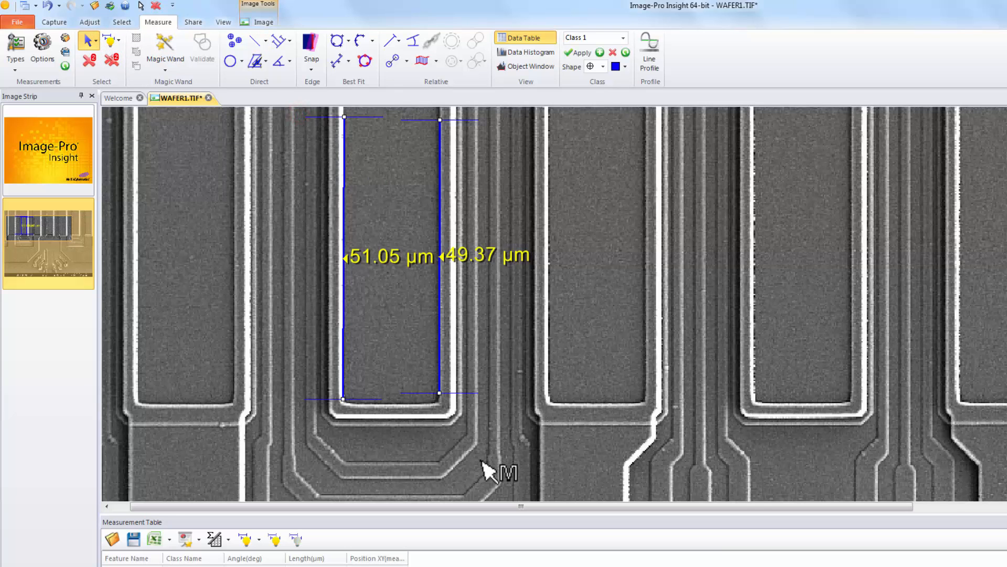
Review the relative distance choices and the first, center and last point options for the two selected lines
{"action": "left_click", "coordinate": [406, 63]}
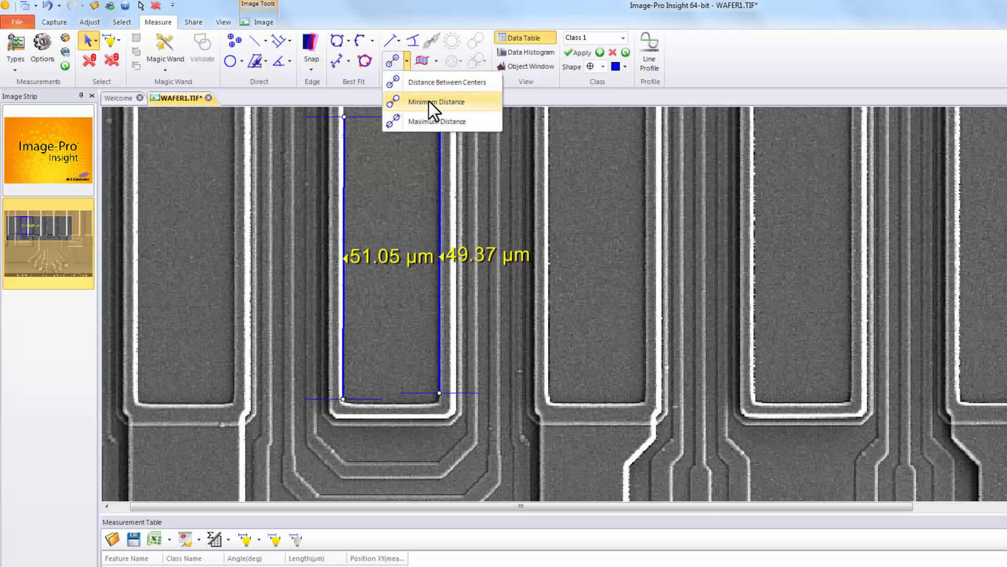
{"action": "left_click", "coordinate": [454, 81]}
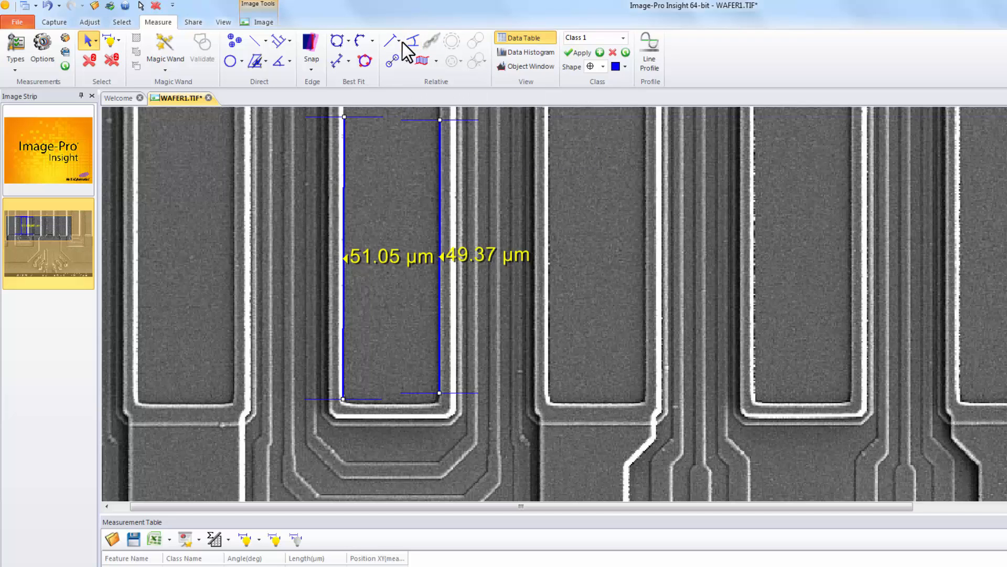
{"action": "left_click", "coordinate": [402, 42]}
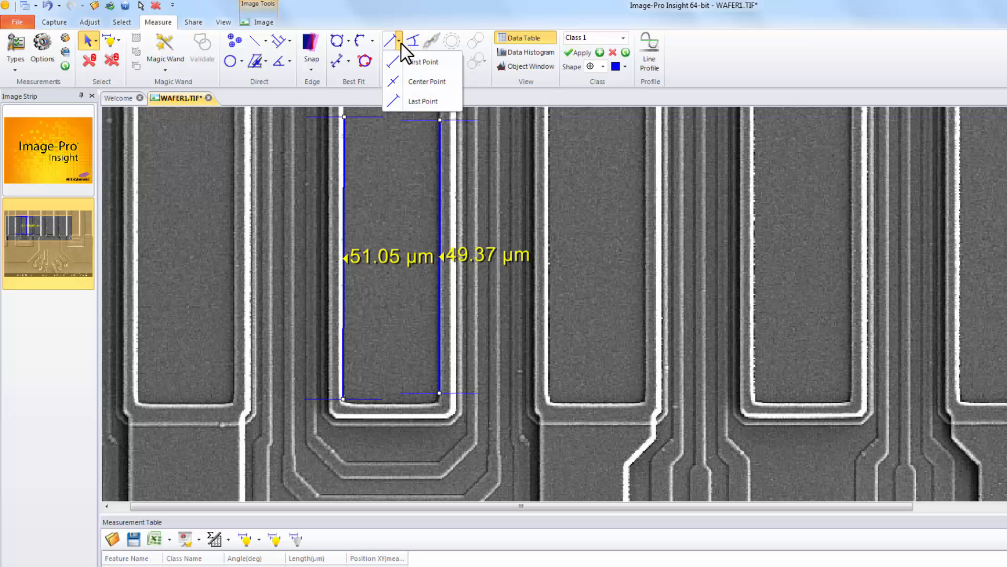
Measure the Incremental Distance between the two selected edge lines with step size 10, type Directional, Auto Angle and hidden base lines
{"action": "left_click", "coordinate": [437, 62]}
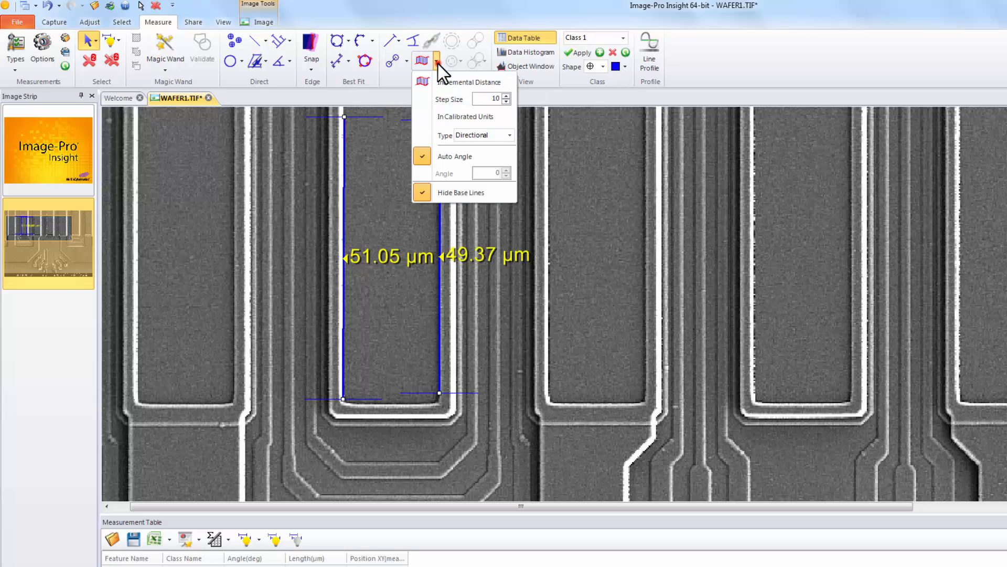
{"action": "left_click", "coordinate": [480, 98]}
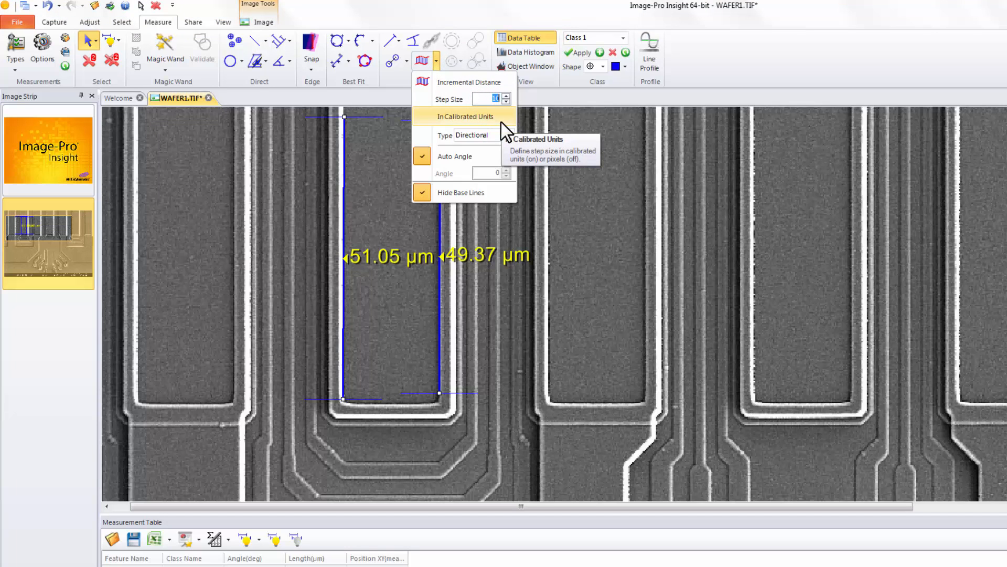
{"action": "left_click", "coordinate": [509, 135]}
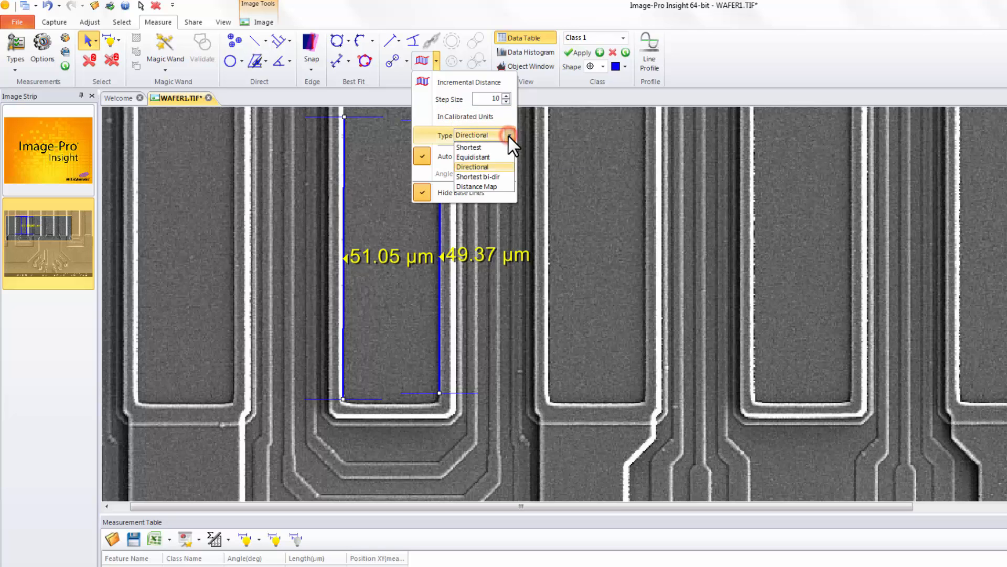
{"action": "left_click", "coordinate": [492, 165]}
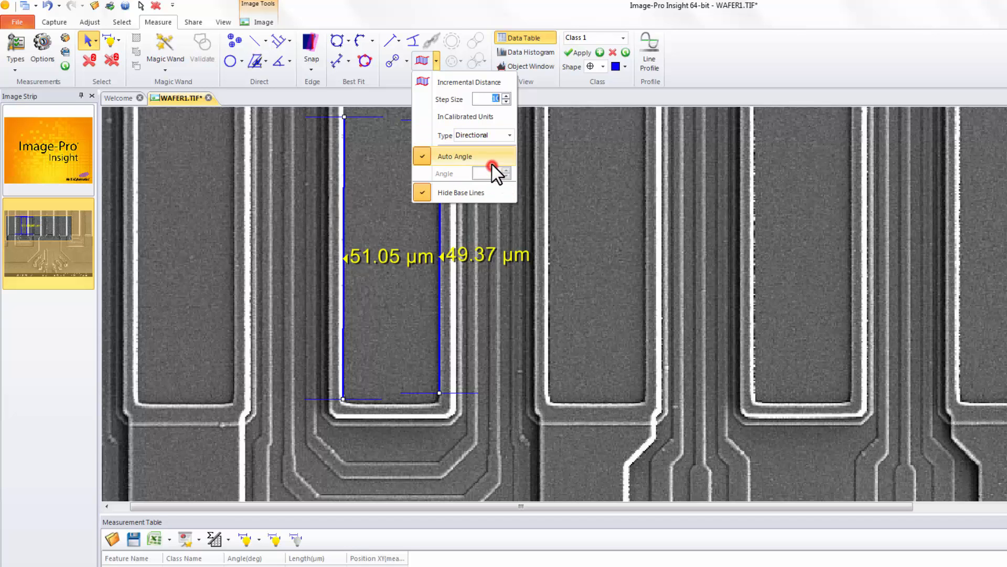
{"action": "left_click", "coordinate": [425, 79]}
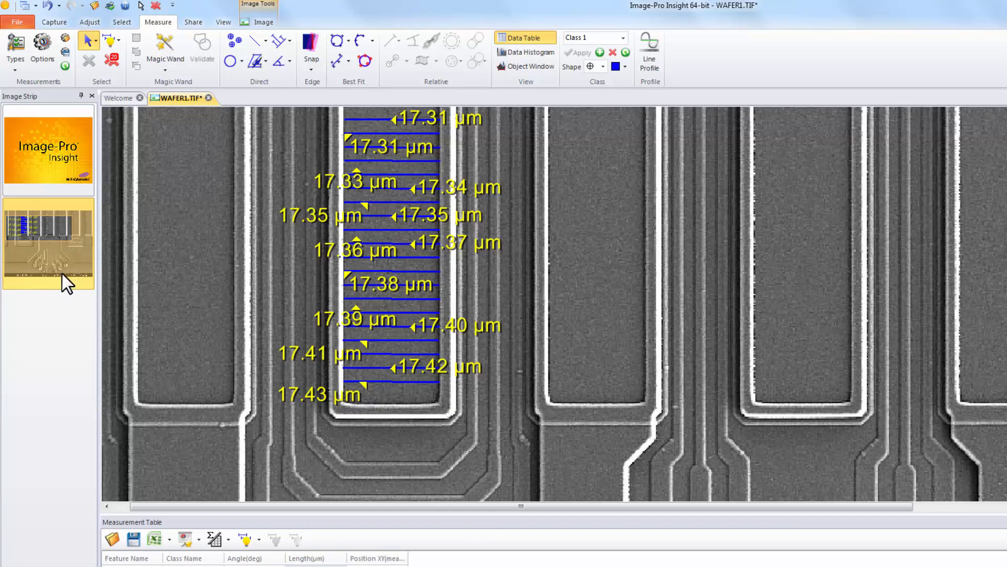
Open the measurement types and collapse the Region, Point and Object groups of available measurements
{"action": "left_click", "coordinate": [17, 68]}
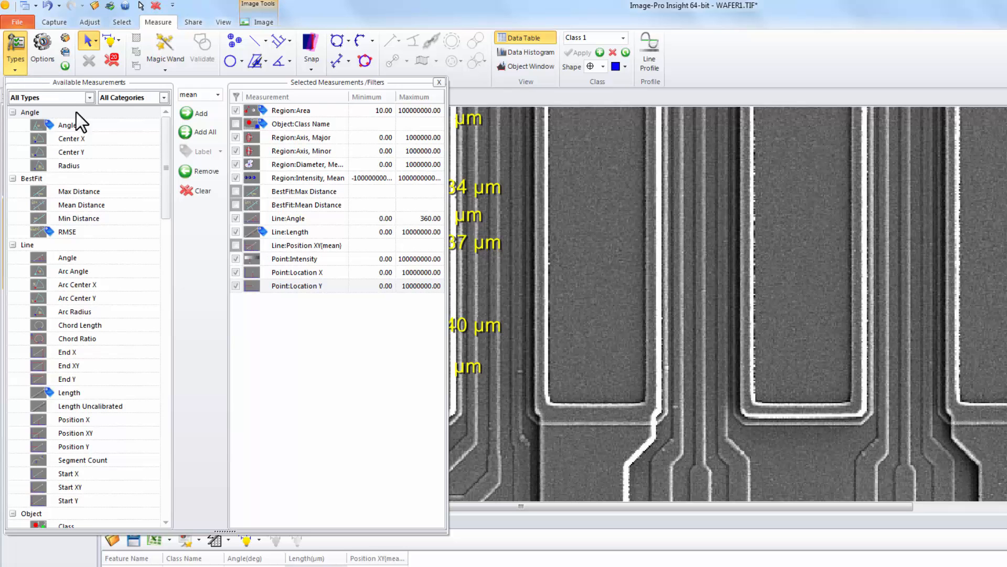
{"action": "left_click_drag", "start_coordinate": [169, 166], "coordinate": [162, 264]}
{"action": "left_click", "coordinate": [13, 245]}
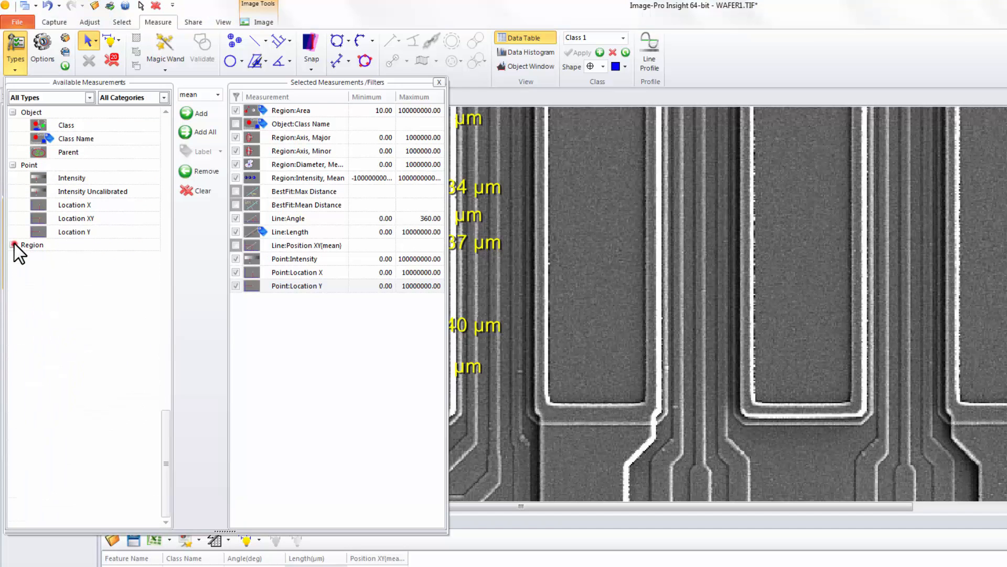
{"action": "left_click", "coordinate": [13, 164]}
{"action": "left_click", "coordinate": [13, 112]}
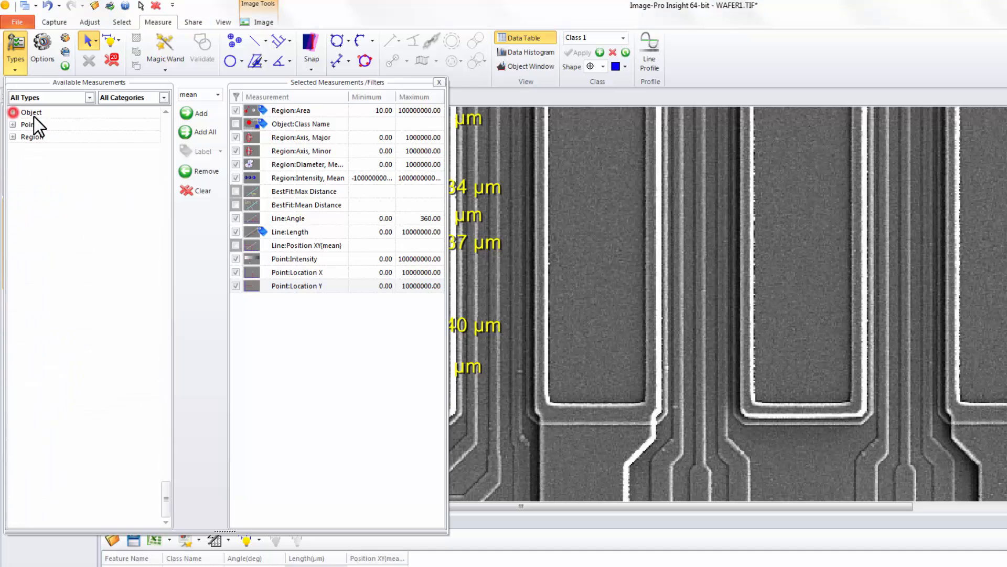
Collapse the Line, BestFit and Angle groups in the list of available measurements
{"action": "left_click", "coordinate": [165, 111]}
{"action": "left_click", "coordinate": [165, 111]}
{"action": "left_click", "coordinate": [166, 112]}
{"action": "left_click", "coordinate": [166, 111]}
{"action": "left_click", "coordinate": [166, 111]}
{"action": "left_click", "coordinate": [166, 111]}
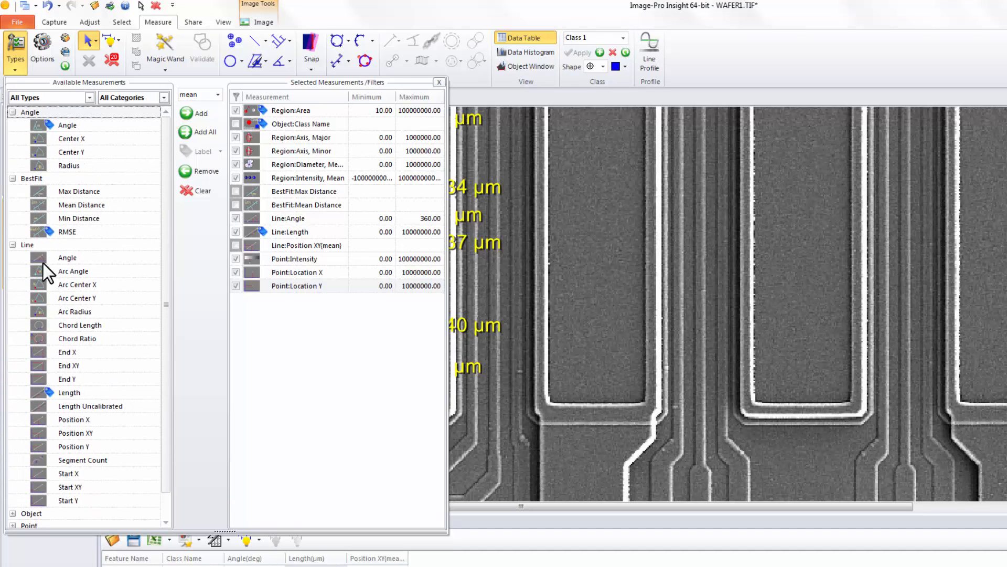
{"action": "left_click", "coordinate": [12, 244]}
{"action": "left_click", "coordinate": [13, 178]}
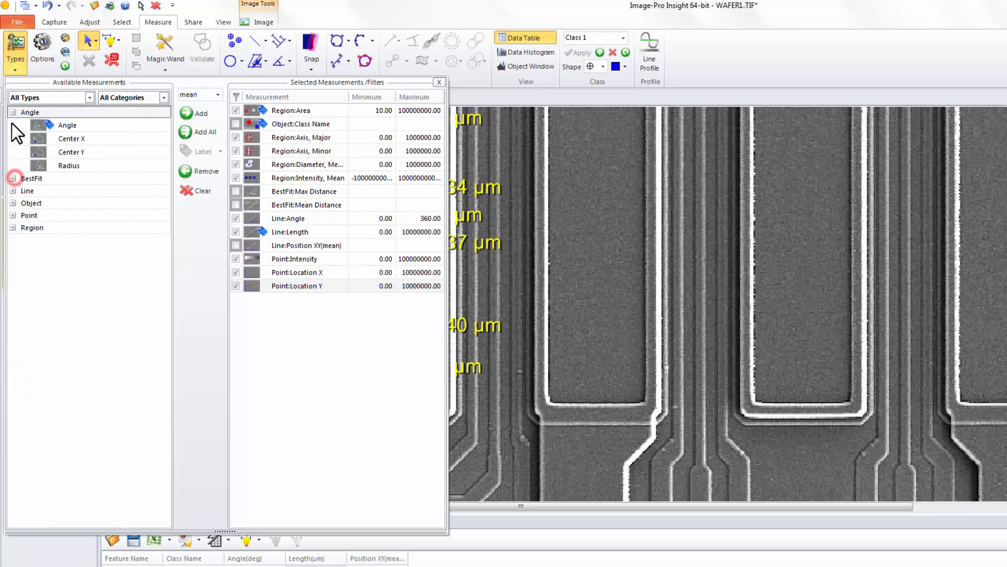
{"action": "left_click", "coordinate": [13, 111]}
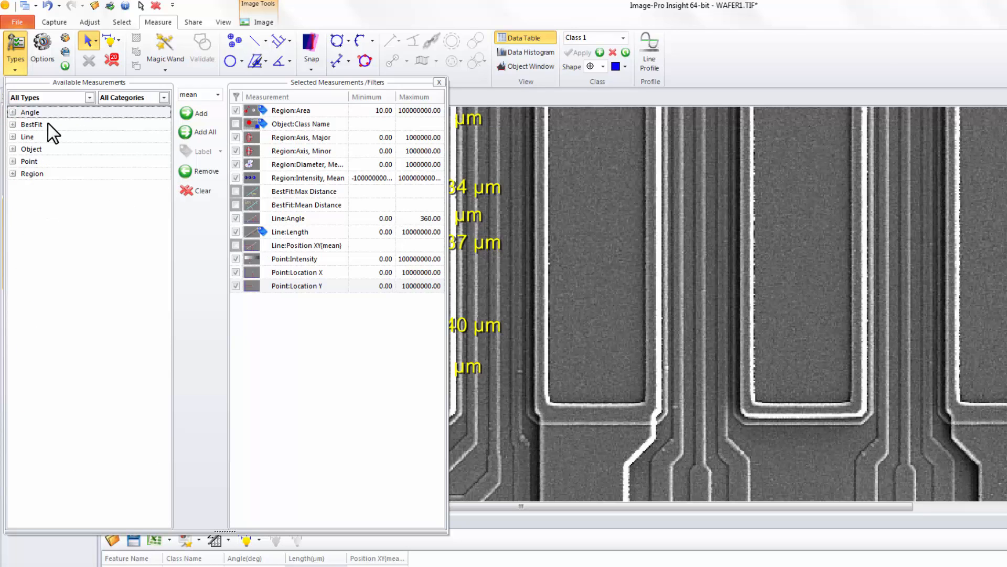
Expand the Line group, examine its available measurements with Angle selected, and close the measurement types
{"action": "left_click", "coordinate": [13, 137]}
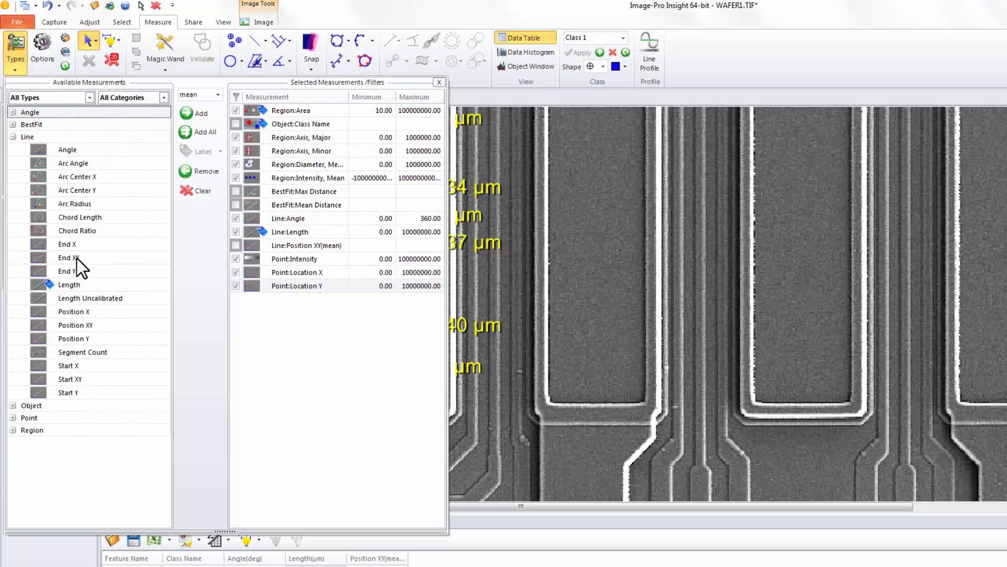
{"action": "left_click", "coordinate": [74, 149]}
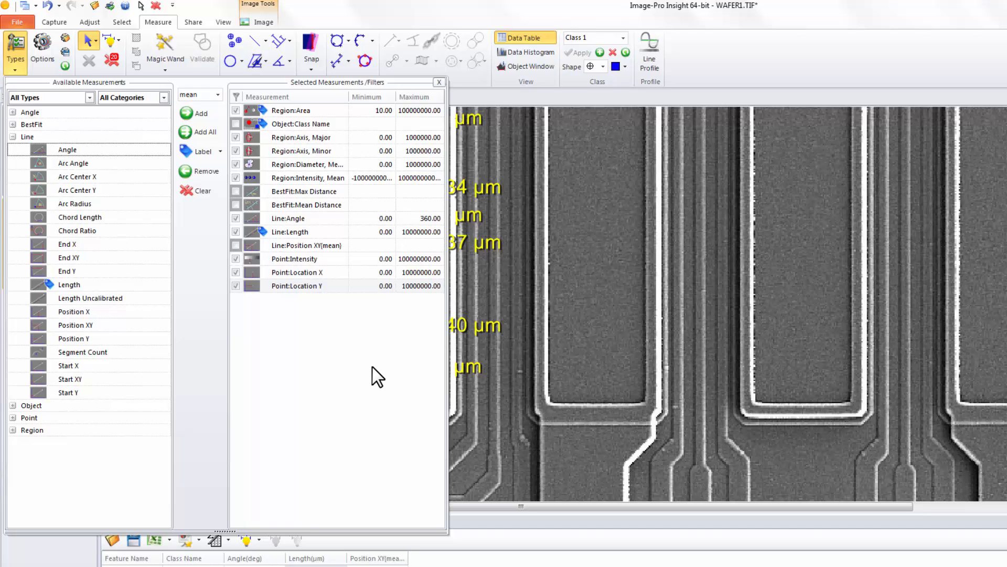
{"action": "left_click", "coordinate": [439, 80]}
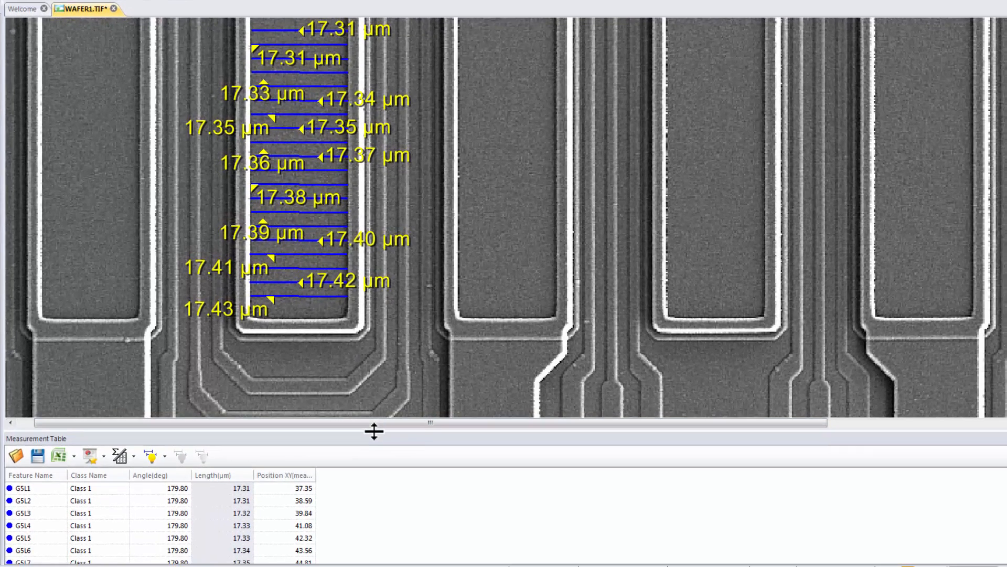
Enlarge the Measurement Table to show all incremental distance rows, and display the statistics below them
{"action": "left_click_drag", "start_coordinate": [374, 431], "coordinate": [367, 207]}
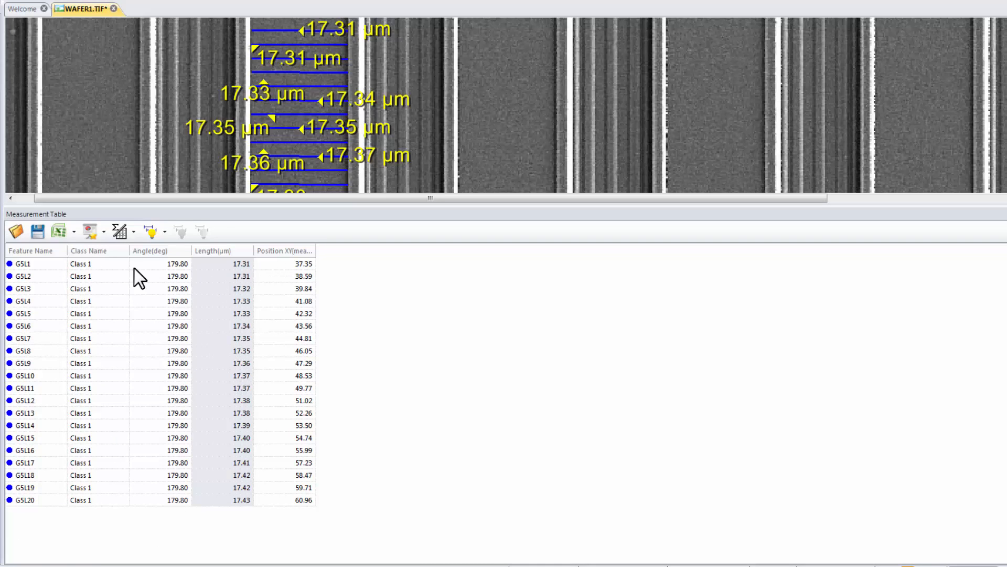
{"action": "left_click", "coordinate": [121, 233]}
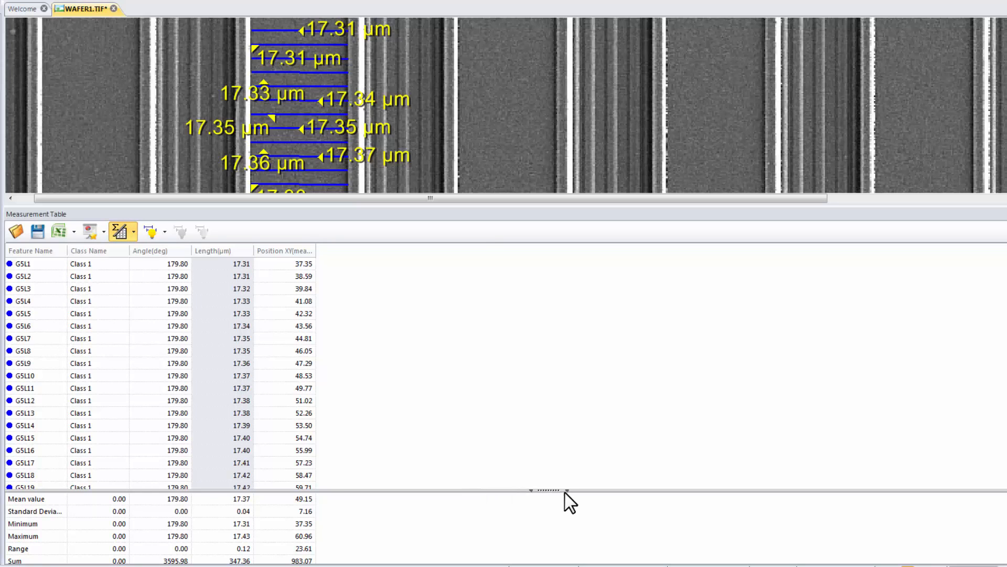
Show all the statistics in the Measurement Table, hide them again, and look at the table's Excel export options
{"action": "left_click_drag", "start_coordinate": [562, 483], "coordinate": [545, 346]}
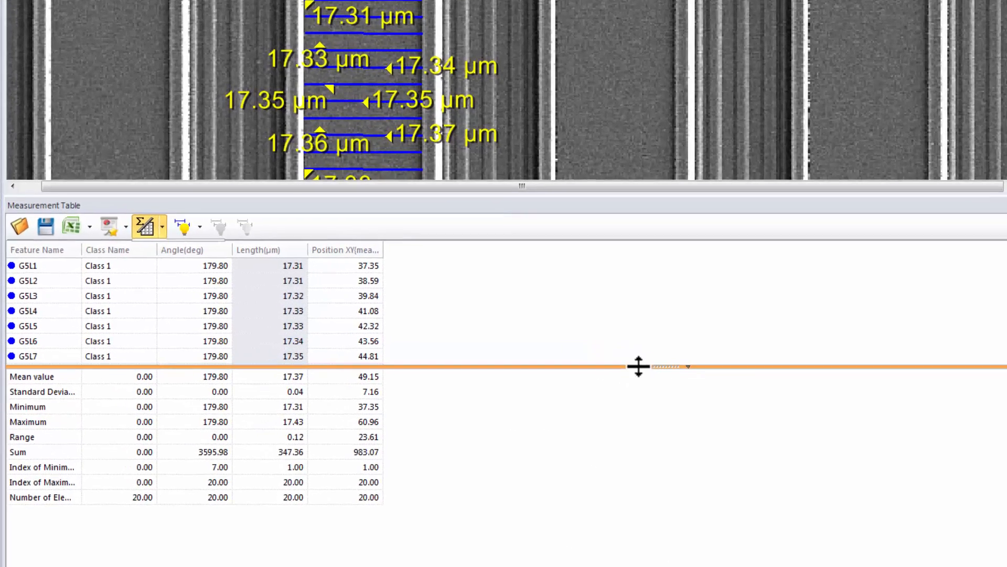
{"action": "left_click", "coordinate": [526, 347]}
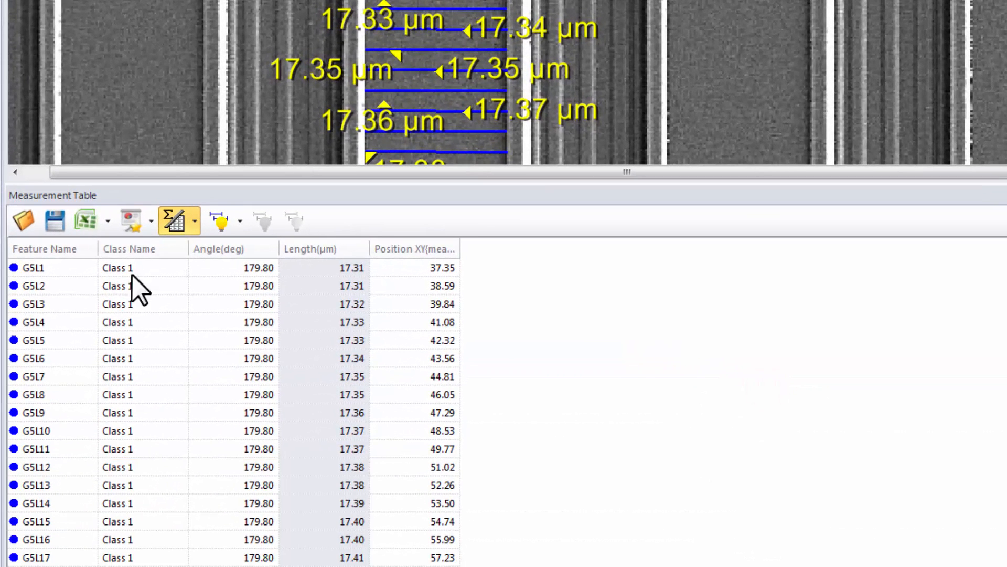
{"action": "left_click", "coordinate": [108, 224]}
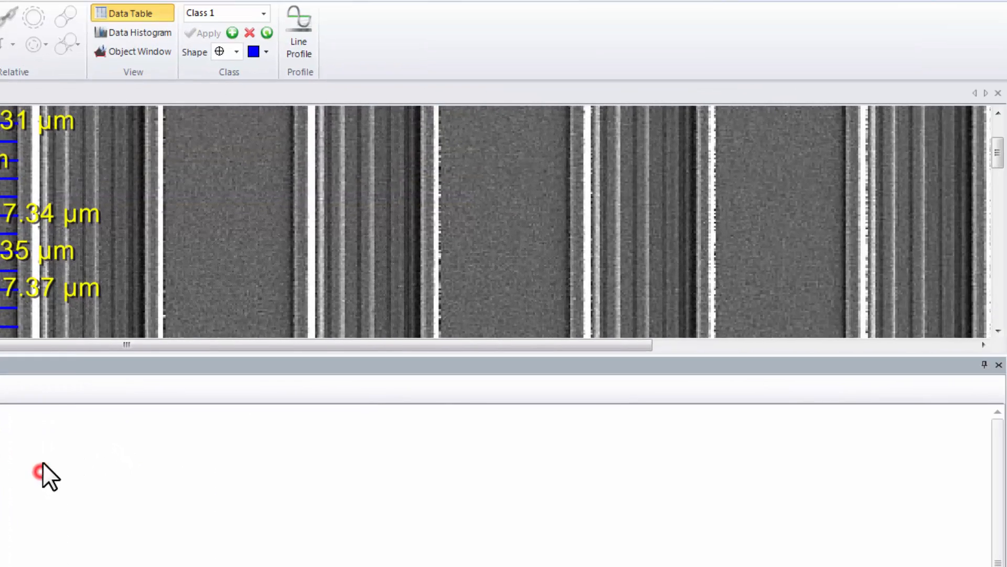
Replace the Measurement Table with a widened Data Histogram of Line:Angle, and colour its bins and the measured lines by value
{"action": "left_click", "coordinate": [148, 31]}
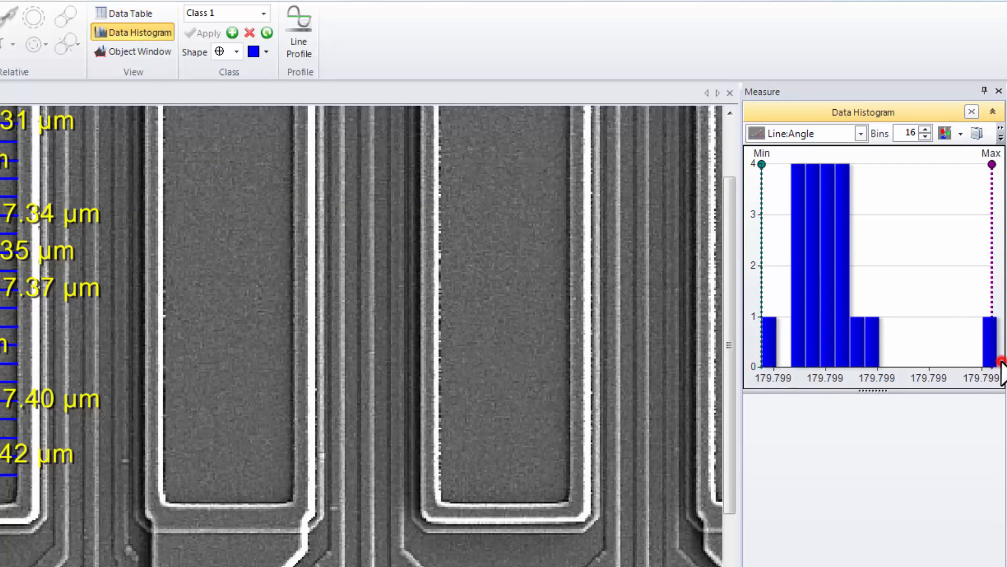
{"action": "left_click", "coordinate": [998, 364]}
{"action": "left_click_drag", "start_coordinate": [739, 389], "coordinate": [607, 383]}
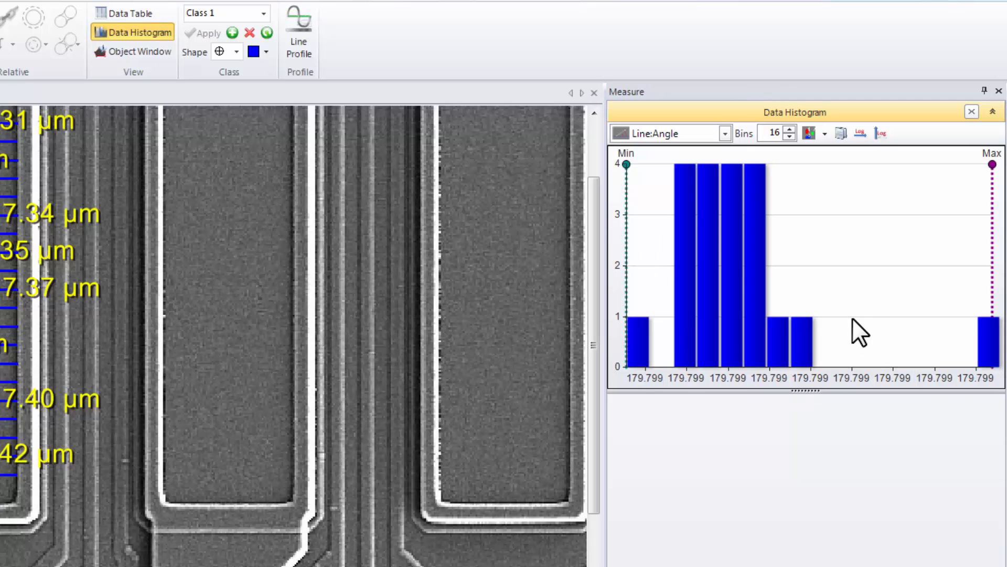
{"action": "mouse_move", "coordinate": [852, 317]}
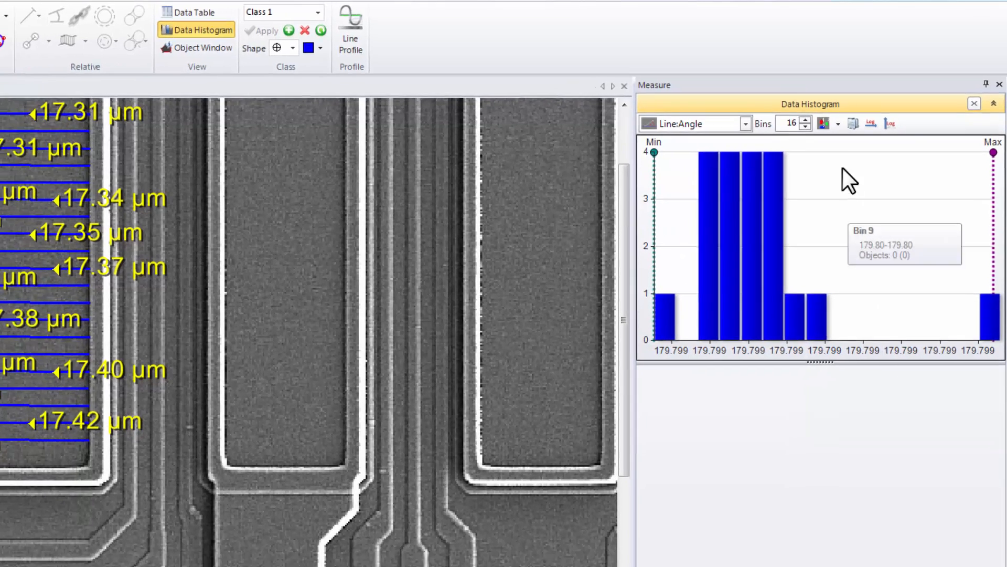
{"action": "left_click", "coordinate": [824, 123]}
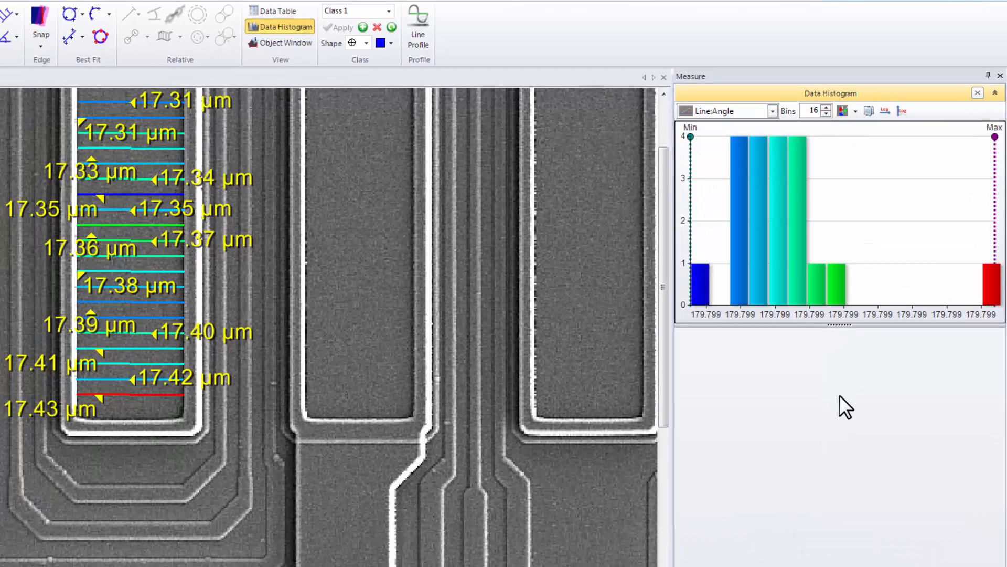